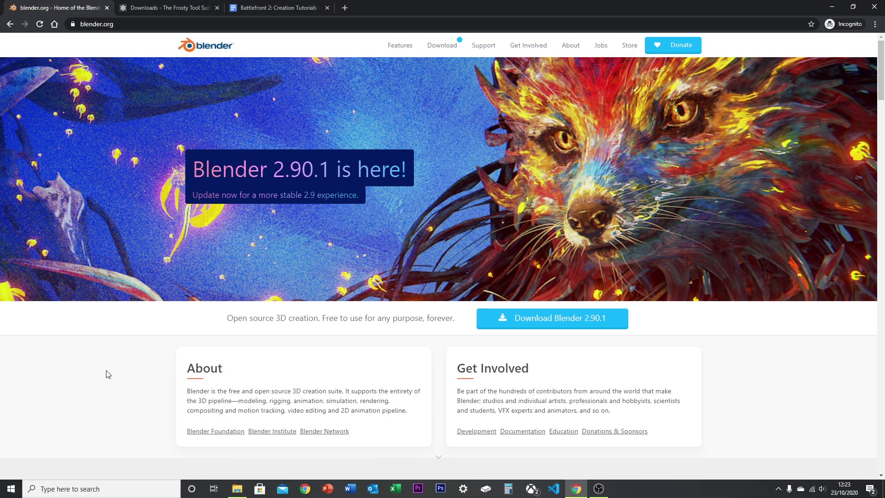
- Bring up the Frosty Tool Suite downloads page in the browser
scroll(581, 174, up, 3)
click(187, 5)
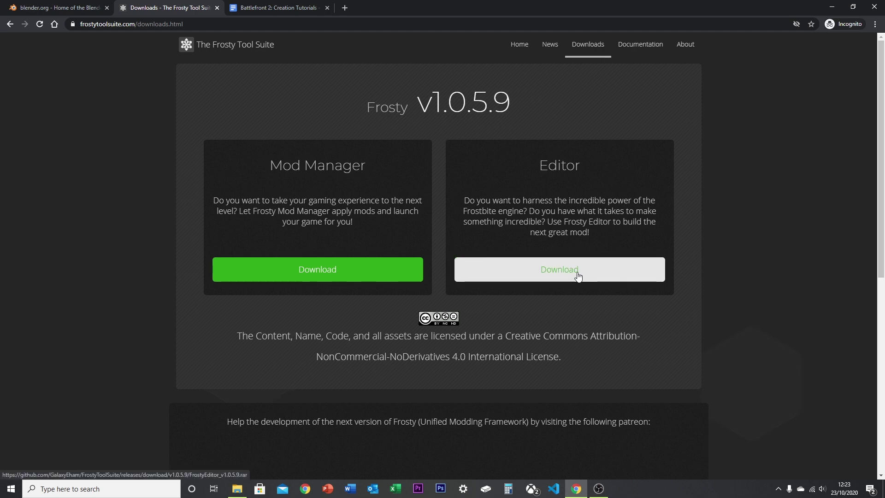
- Launch FrostyEditor from its folder in File Explorer, loading the STAR WARS Battlefront II configuration and dismissing the SDK update dialog
click(237, 489)
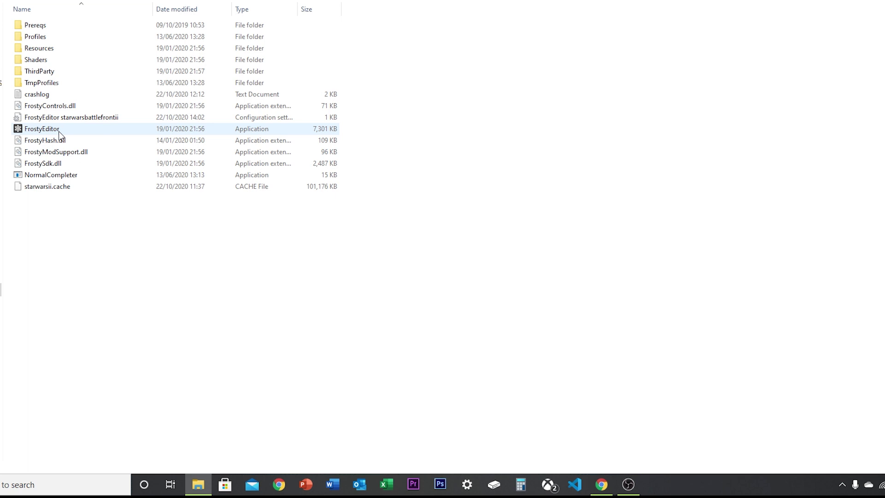
double_click(63, 132)
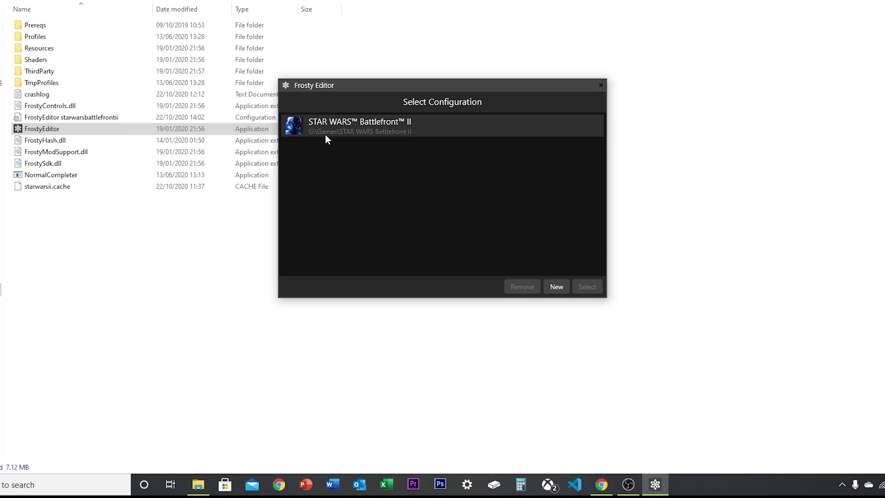
click(428, 119)
click(587, 287)
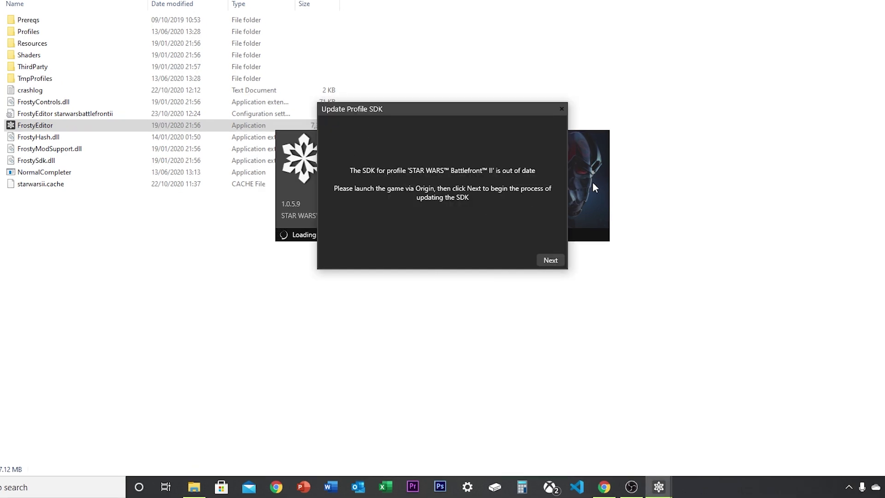
click(556, 259)
click(564, 107)
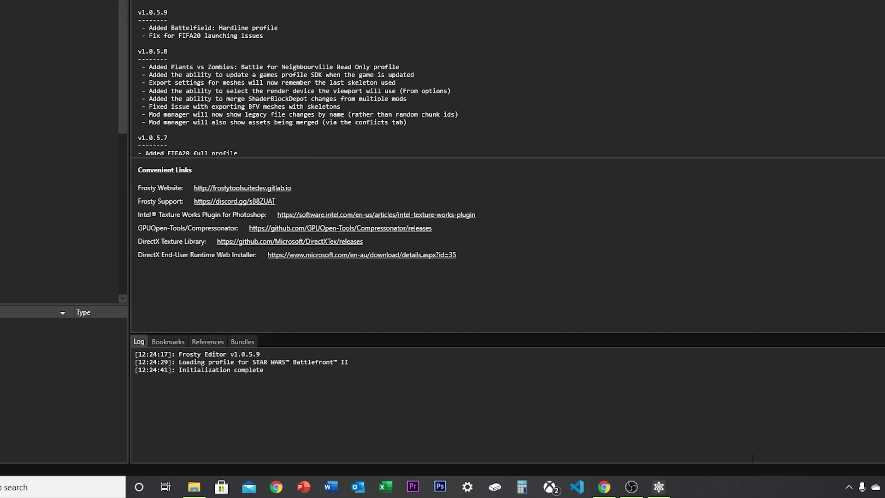
click(606, 488)
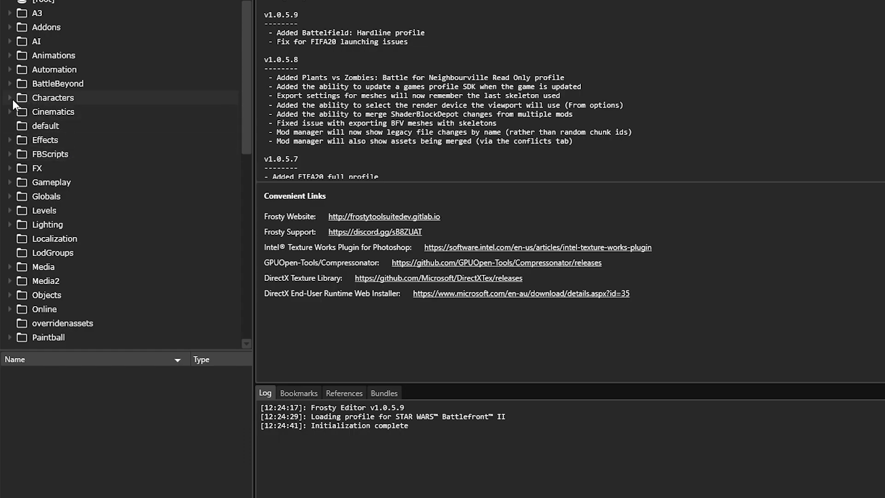
- Browse the game data to the Characters/Light/L_Assault_Preq/L_Assault_Preq_01 folder
click(11, 98)
scroll(138, 156, down, 2)
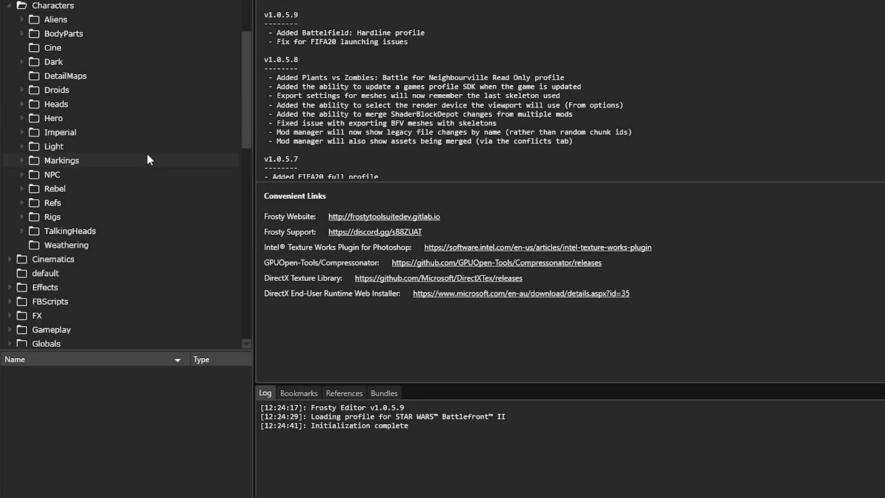
click(22, 146)
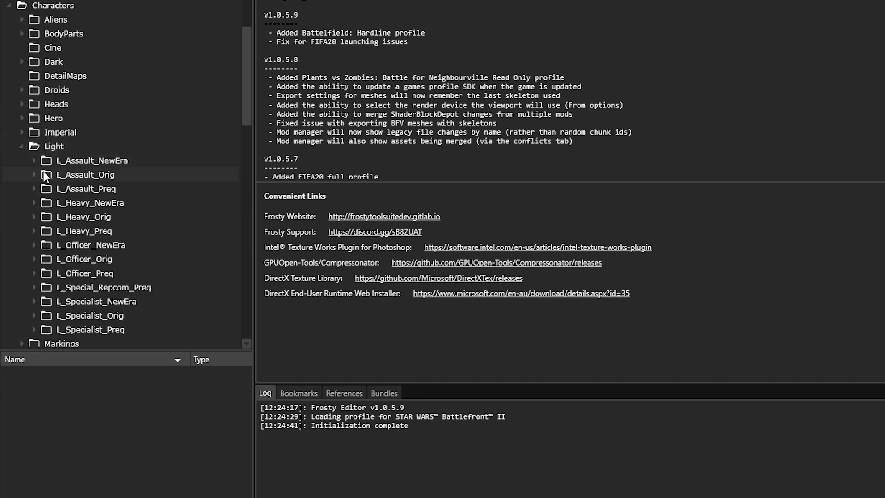
click(104, 193)
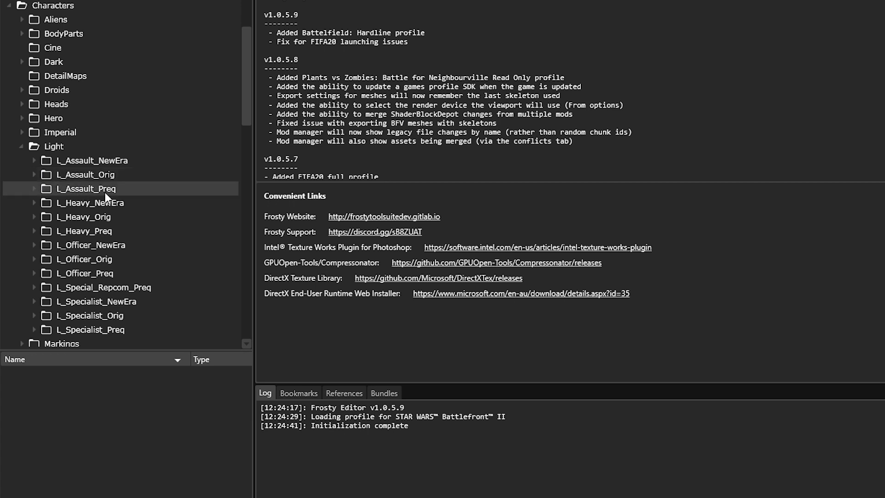
click(35, 189)
click(111, 205)
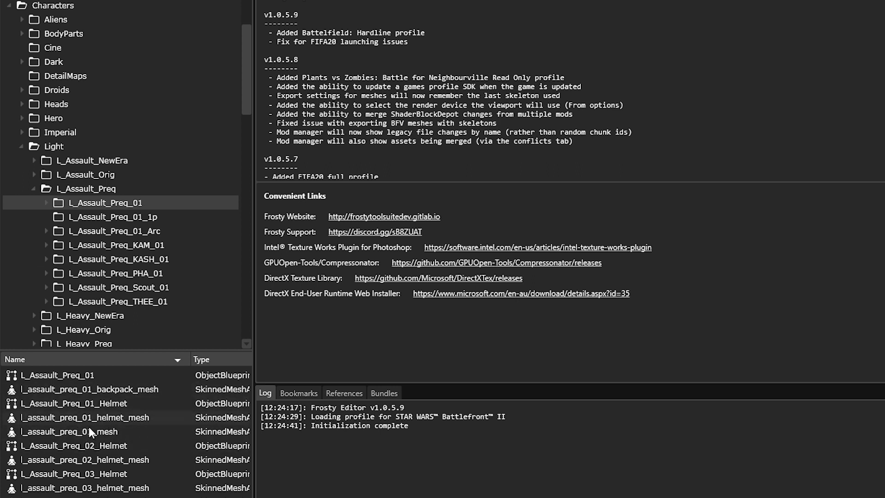
- Open the l_assault_preq_01_helmet_mesh and l_assault_preq_01_mesh assets and view each model in the viewport
double_click(124, 414)
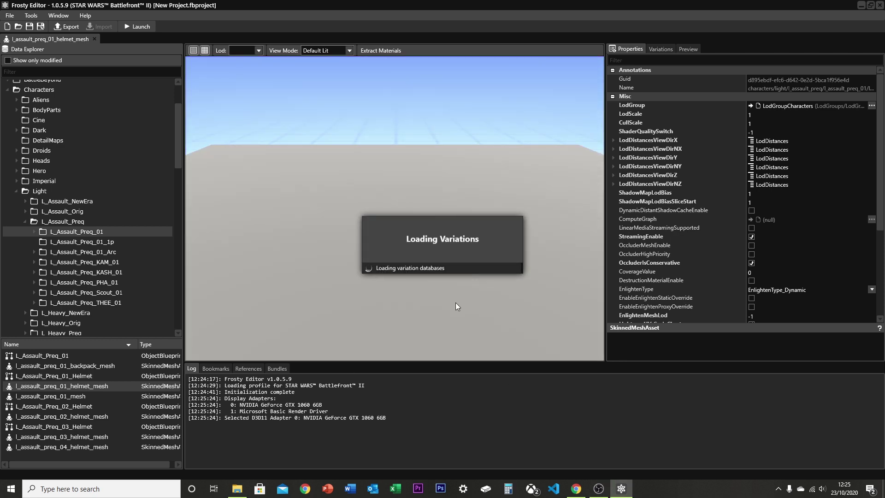
right_drag(358, 235, 369, 277)
scroll(344, 239, down, 10)
scroll(353, 226, up, 10)
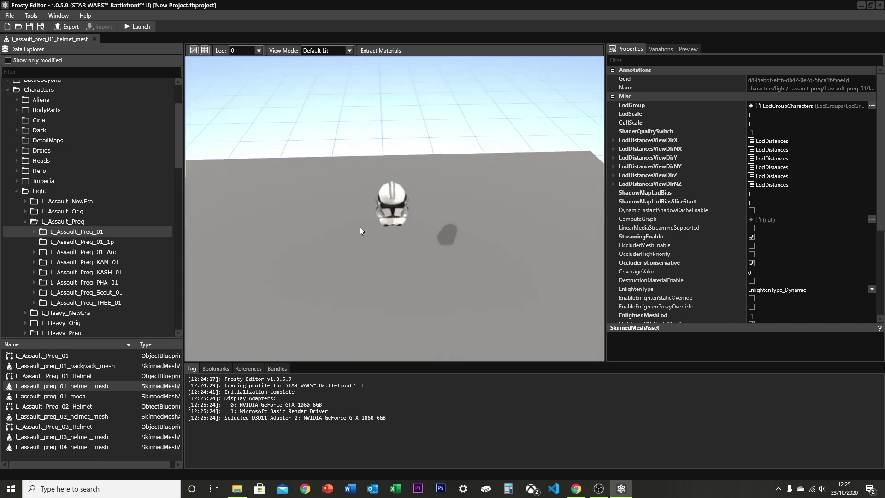
scroll(364, 227, down, 5)
right_drag(366, 226, 168, 293)
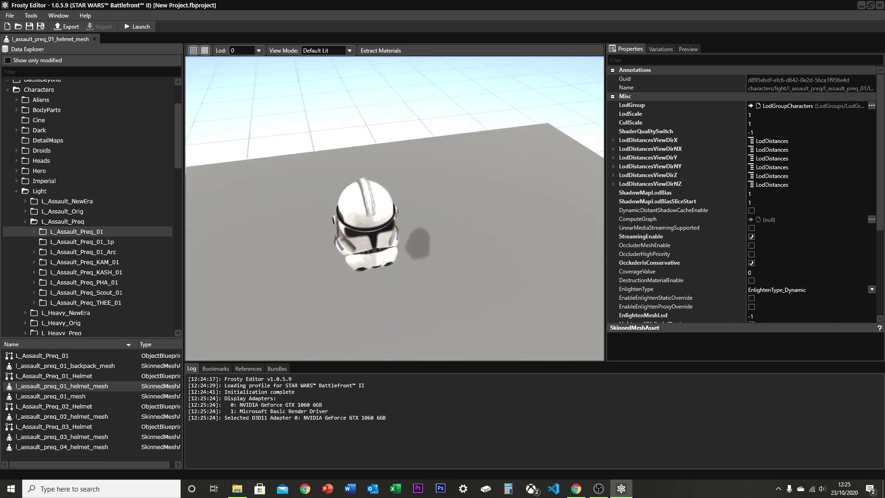
double_click(76, 396)
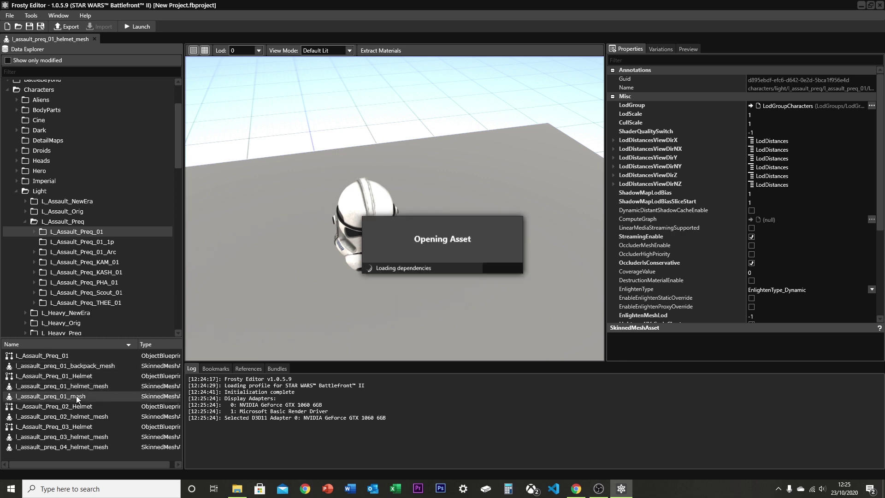
right_drag(415, 194, 206, 171)
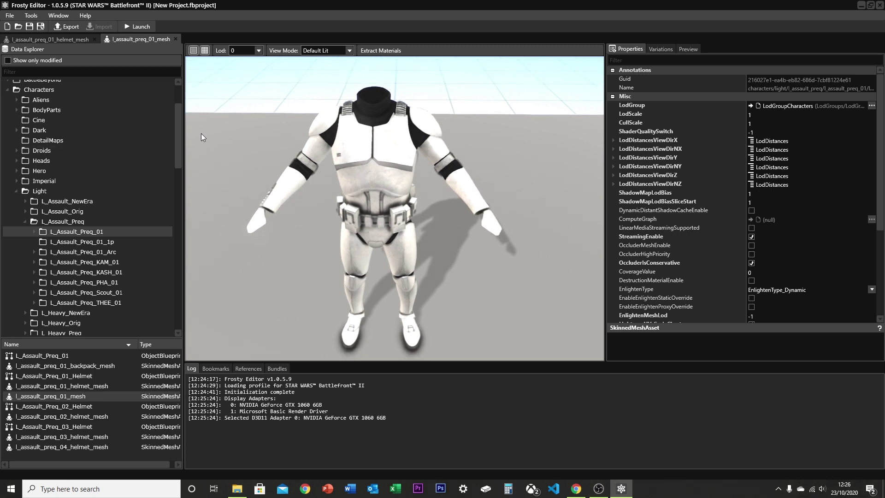
- Filter the game data for "gloves" and open gloves_03_mesh from Characters/BodyParts/Gloves_03
scroll(101, 171, up, 3)
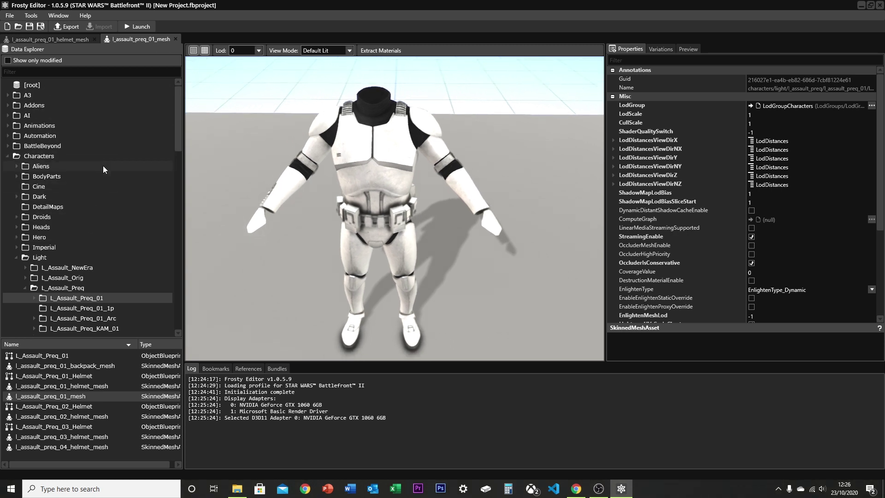
click(40, 71)
text(gloves)
key(Return)
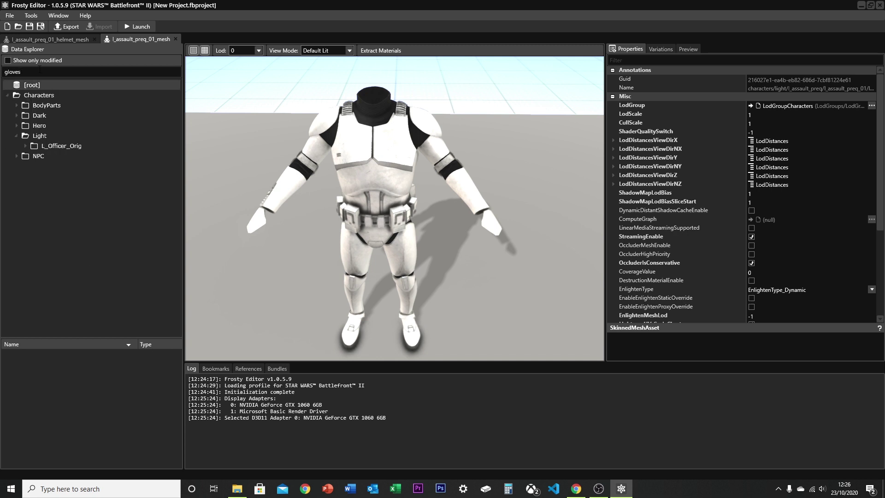
click(17, 106)
click(59, 137)
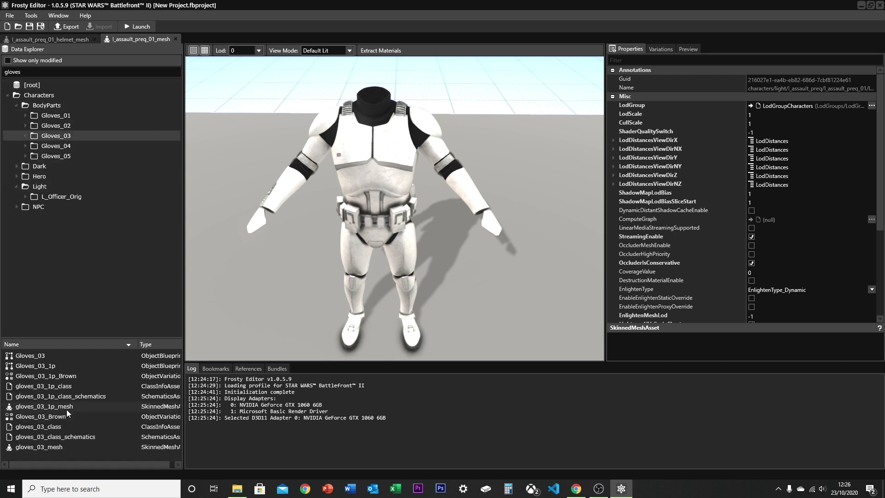
double_click(59, 447)
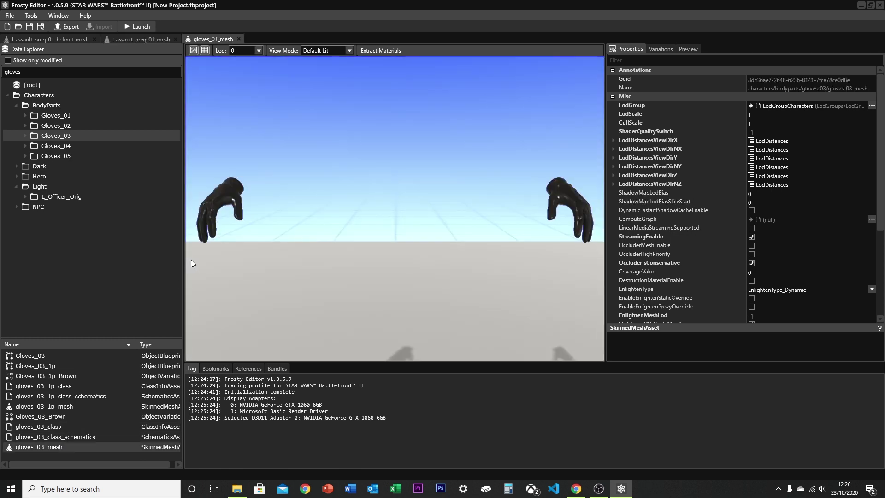
mouse_move(297, 226)
mouse_down()
mouse_move(323, 258)
mouse_move(281, 231)
mouse_move(299, 253)
mouse_move(292, 226)
mouse_up()
- Start exporting l_assault_preq_01_helmet_mesh with the Walrus_HumanMale skeleton from Characters/Rigs/Humanoids
click(56, 38)
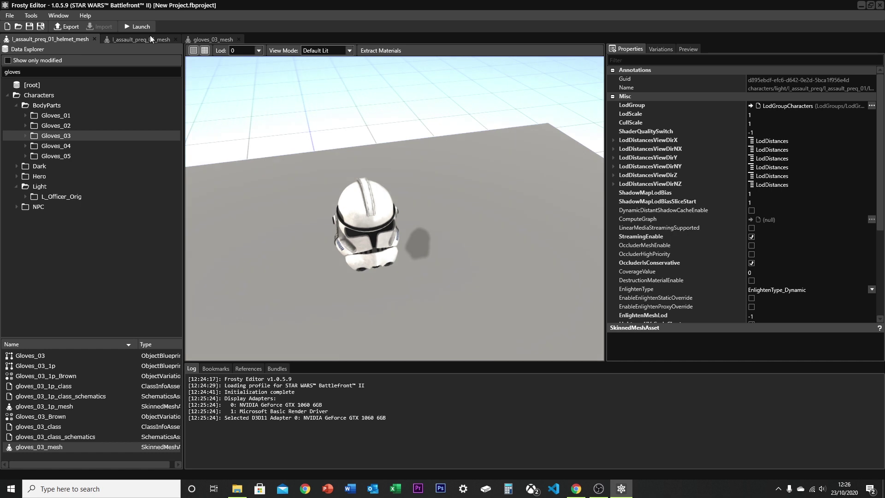
click(65, 27)
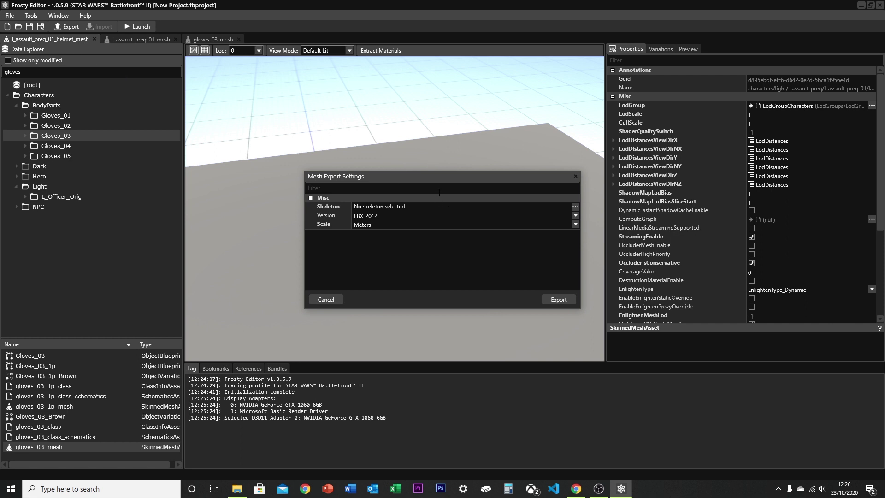
click(574, 207)
scroll(406, 252, down, 3)
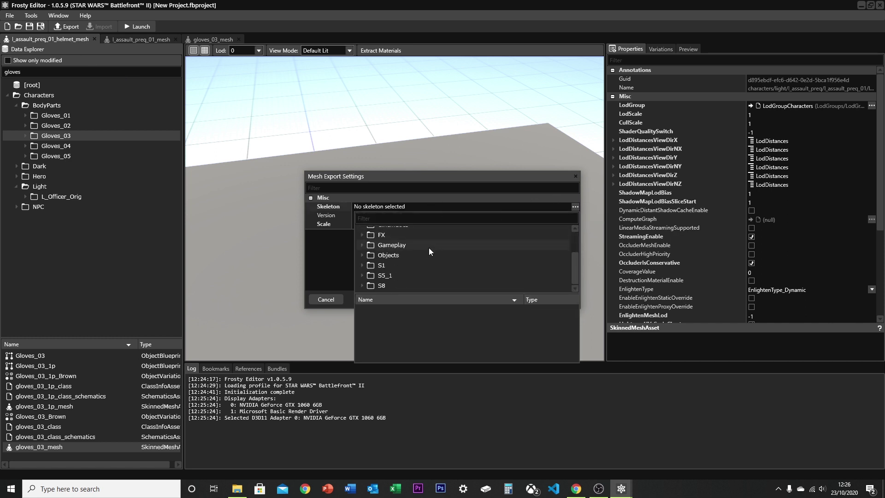
scroll(400, 259, up, 3)
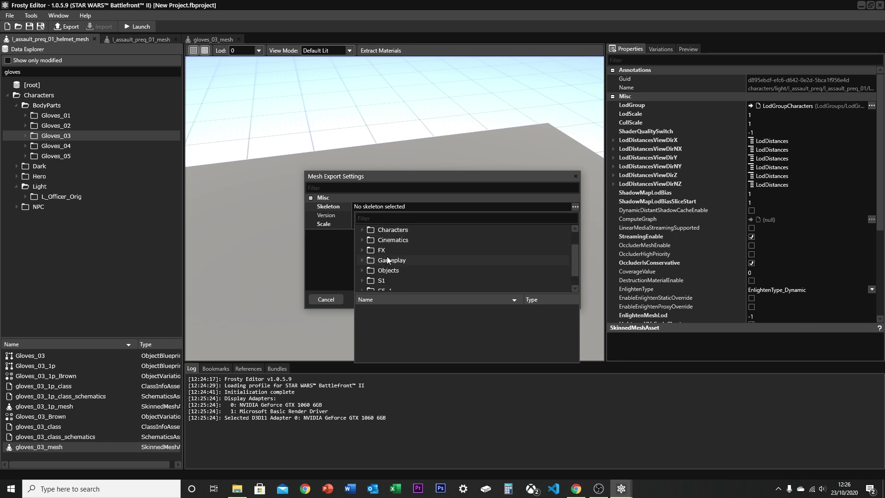
click(362, 252)
scroll(408, 263, down, 3)
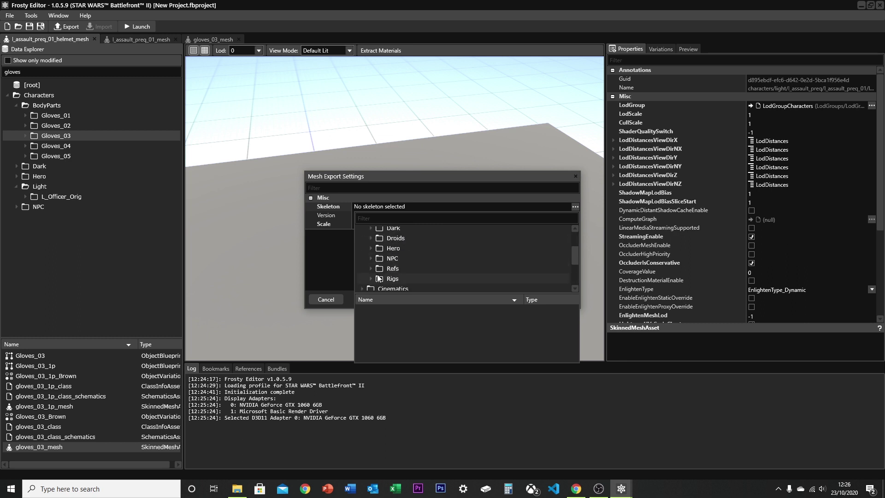
click(370, 279)
scroll(415, 262, down, 2)
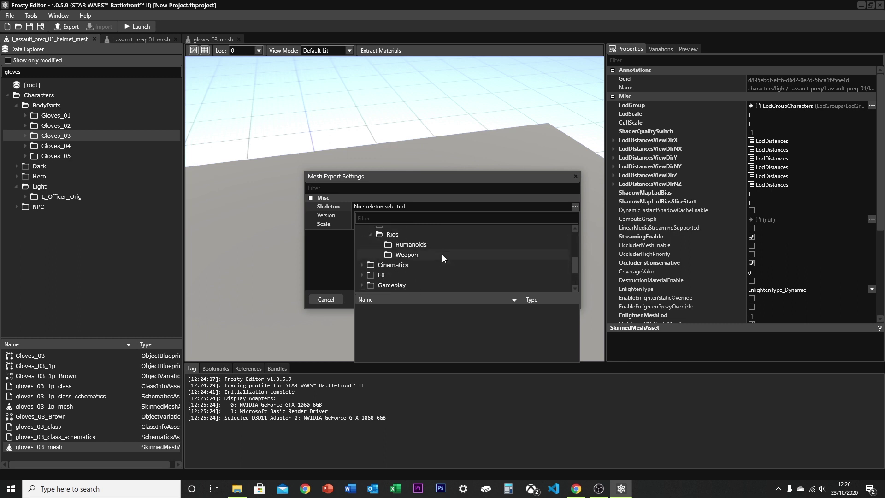
click(401, 246)
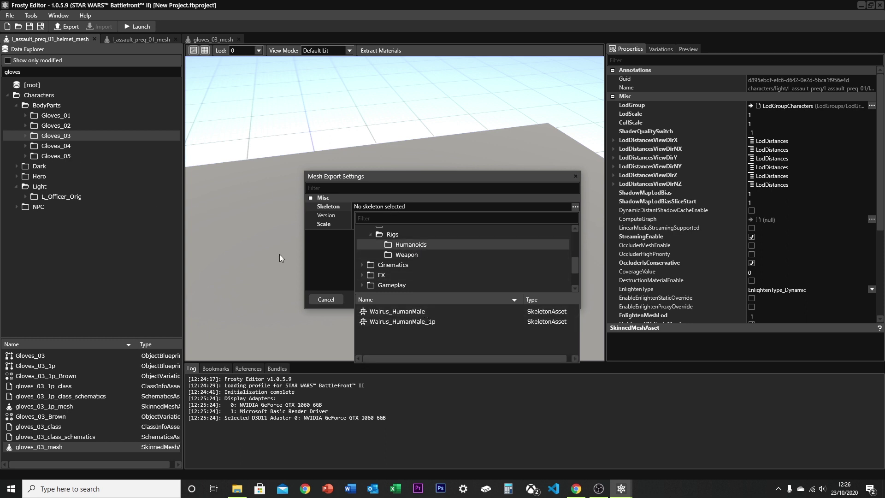
double_click(403, 313)
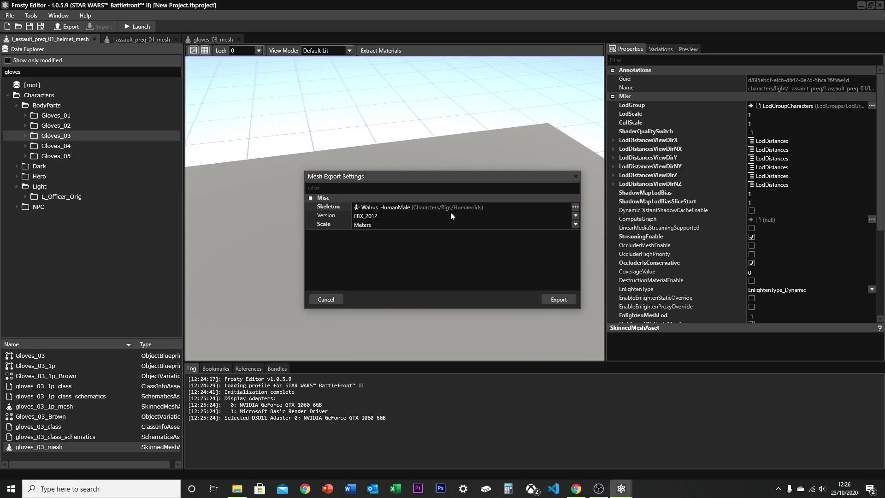
- Export the helmet mesh as an FBX binary file named l_assault_preq_01_helmet_mesh into the Downloads/Today folder
click(558, 299)
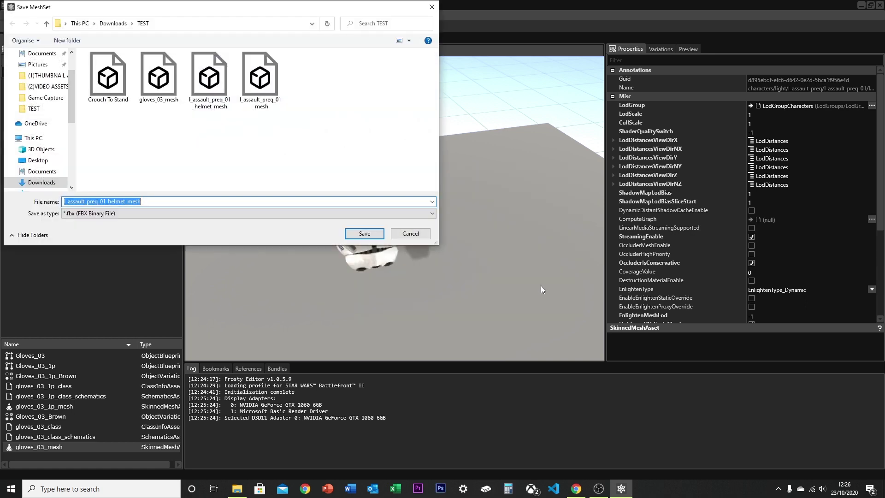
click(107, 24)
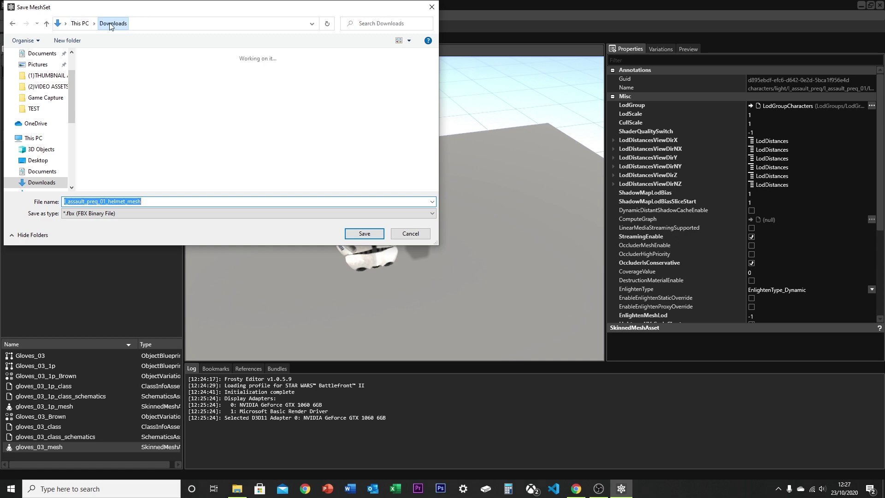
click(99, 80)
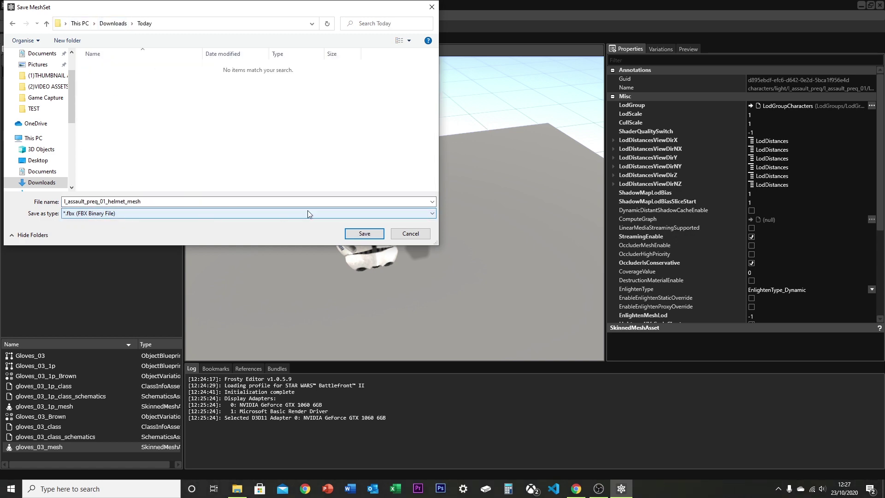
click(364, 233)
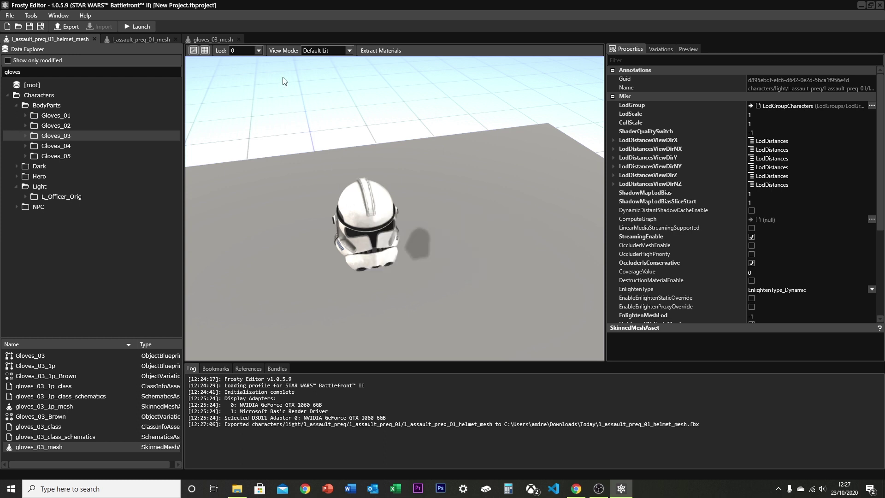
- Export l_assault_preq_01_mesh with the Walrus_HumanMale skeleton as an FBX binary file in the Downloads/Today folder
click(156, 39)
click(67, 26)
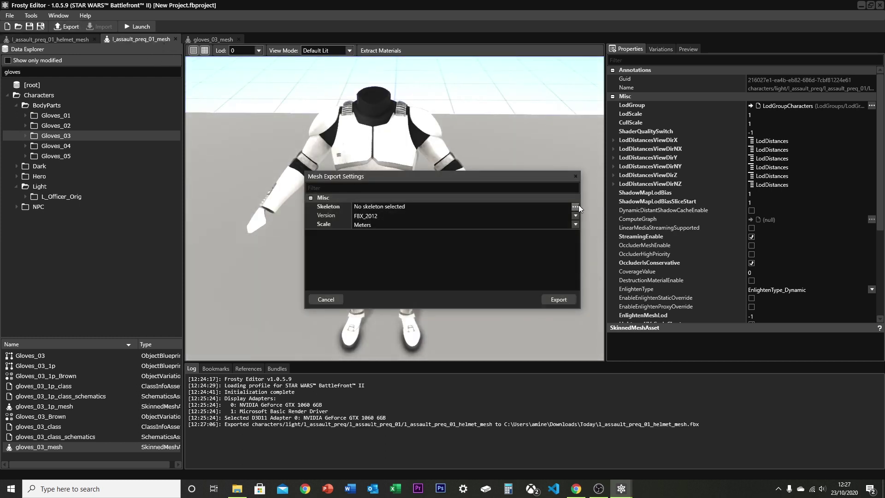
click(575, 207)
click(361, 253)
scroll(404, 256, down, 1)
click(371, 279)
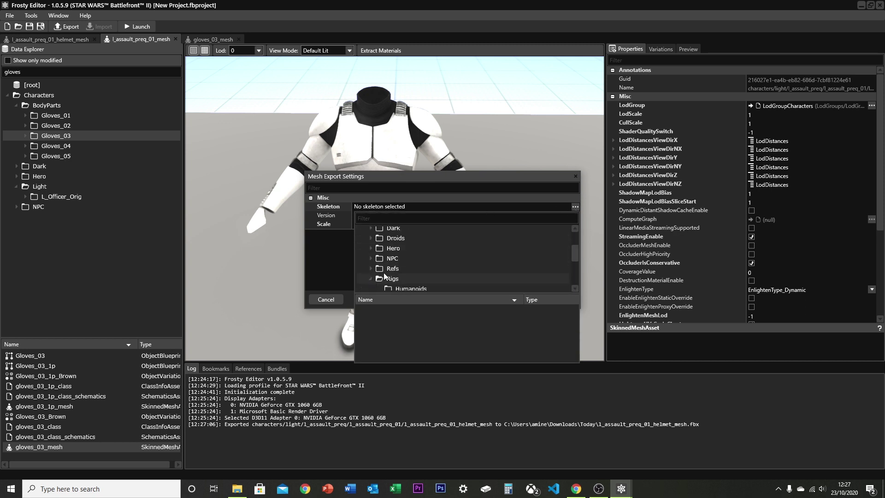
scroll(435, 259, down, 2)
click(408, 244)
click(411, 312)
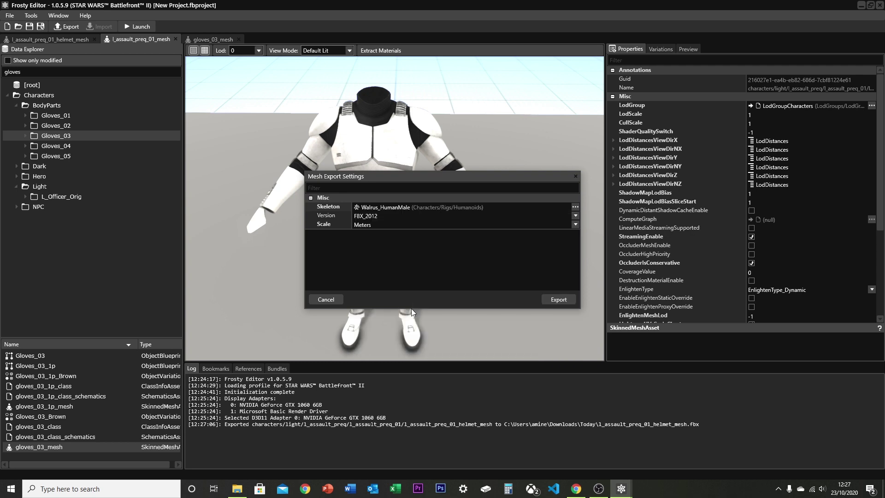
click(551, 299)
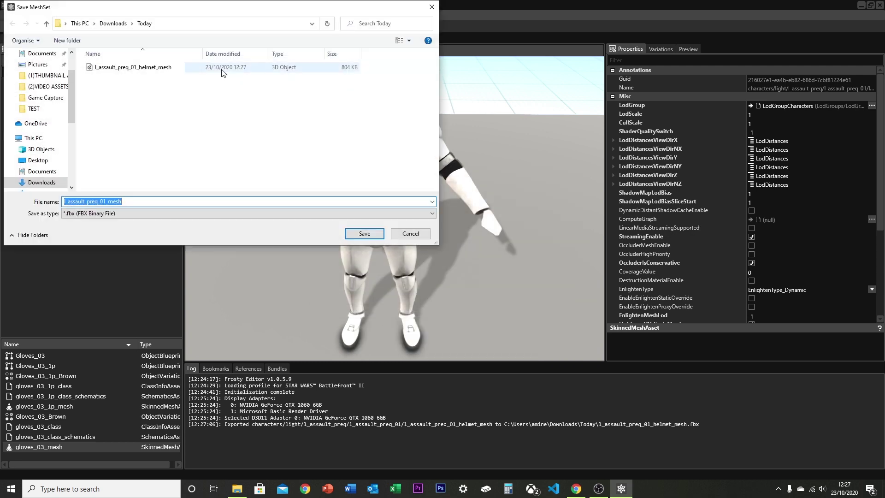
click(365, 234)
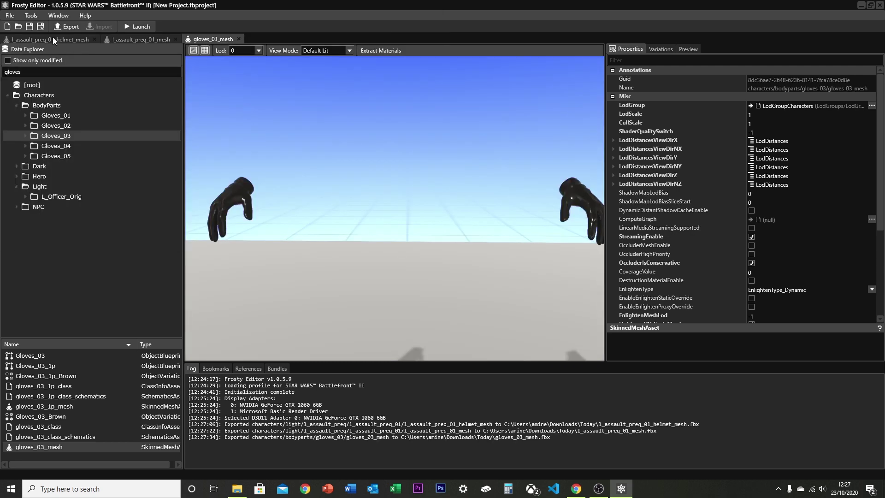
- Revisit the open helmet and body meshes, and view gloves_03_mesh in the viewport
click(50, 40)
click(153, 40)
click(211, 39)
drag(447, 209, 376, 198)
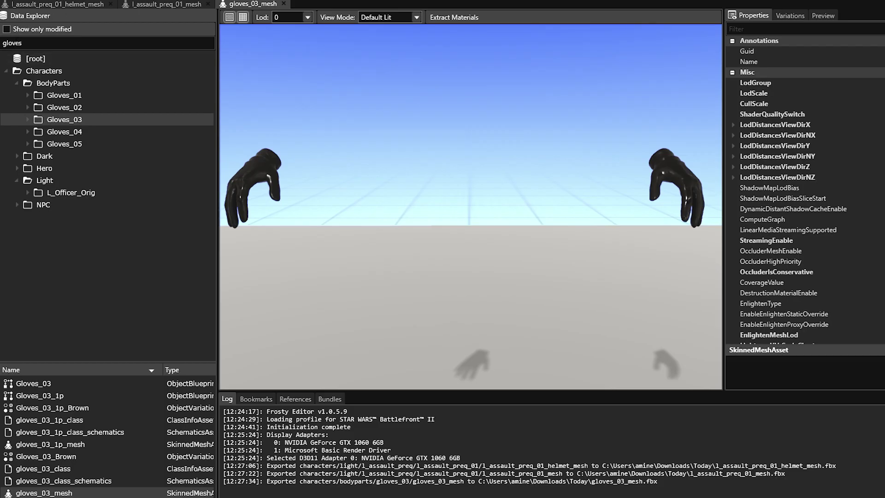
- Open the T_Glove_03_CS texture from the Characters/BodyParts/Gloves_03/Texture folder
drag(24, 43, 0, 54)
click(28, 119)
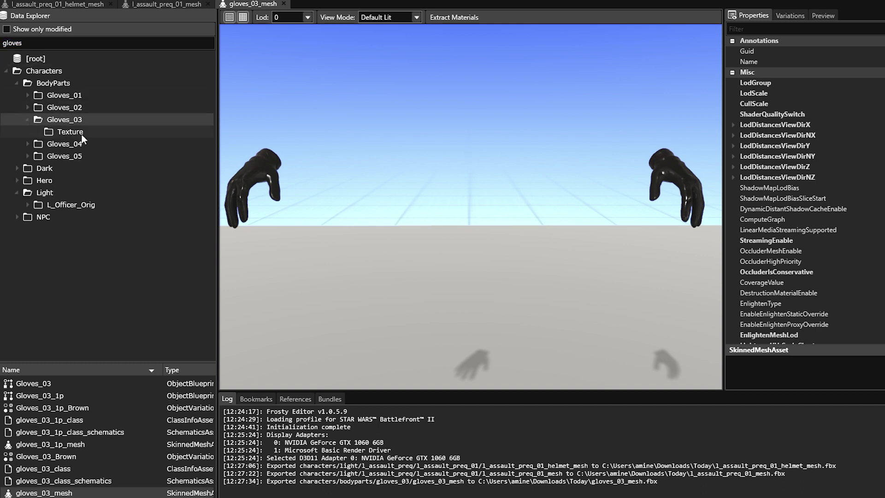
click(82, 133)
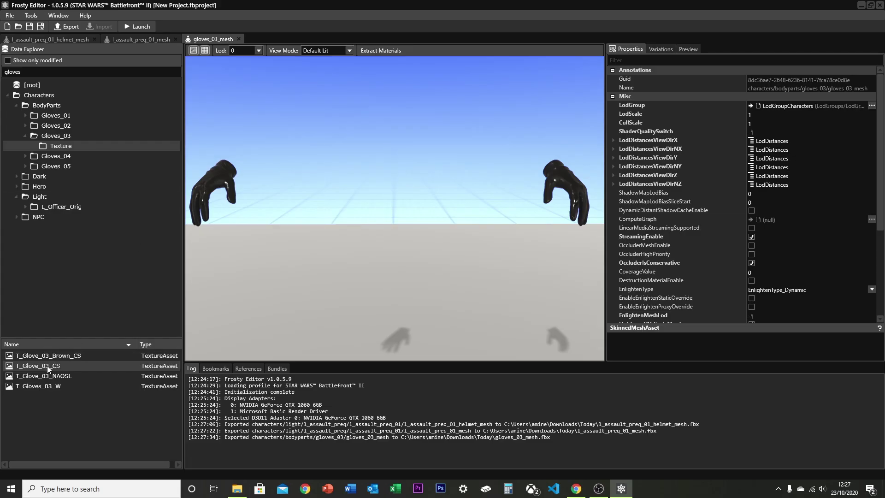
double_click(47, 366)
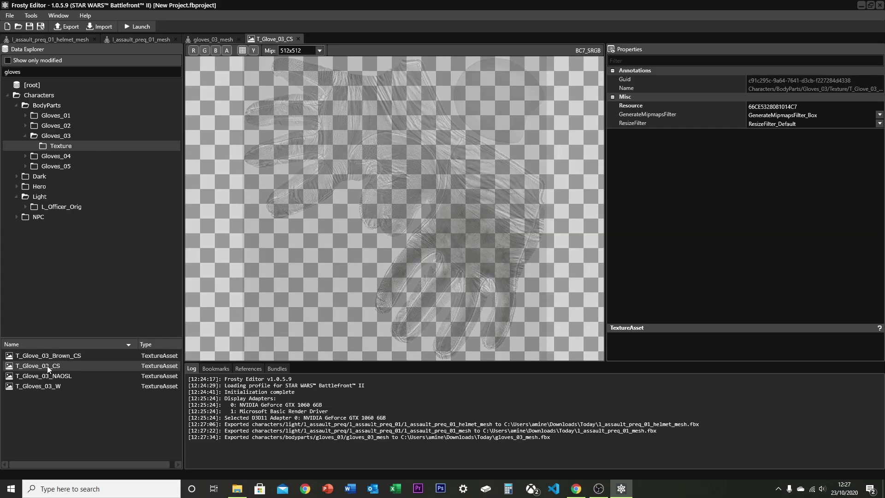
- Export the T_Glove_03_CS texture as a PNG file into the Downloads/Today folder
click(66, 27)
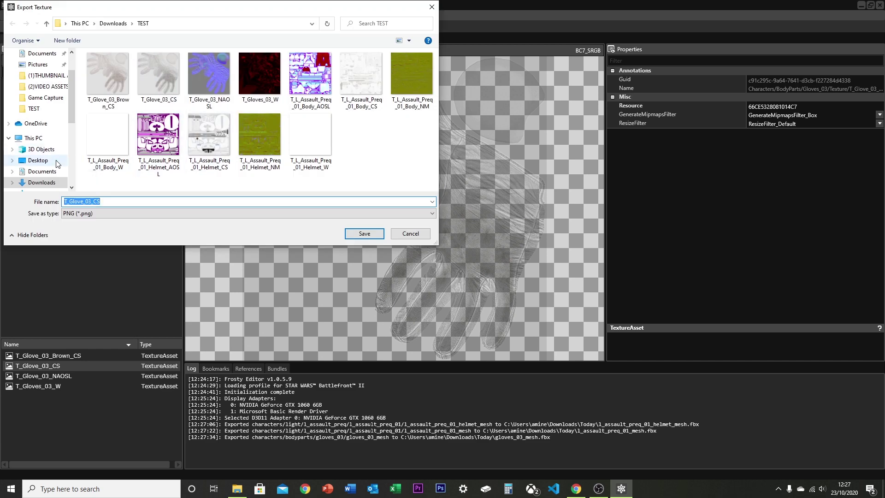
click(46, 182)
double_click(98, 76)
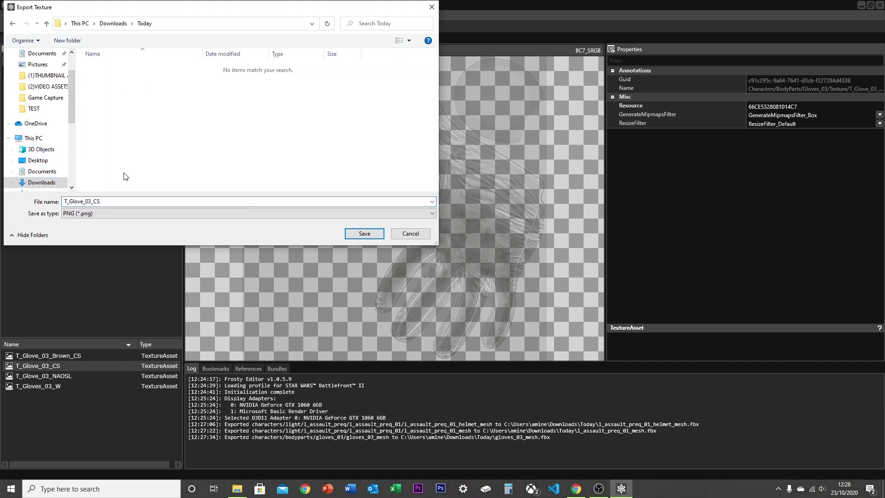
click(362, 234)
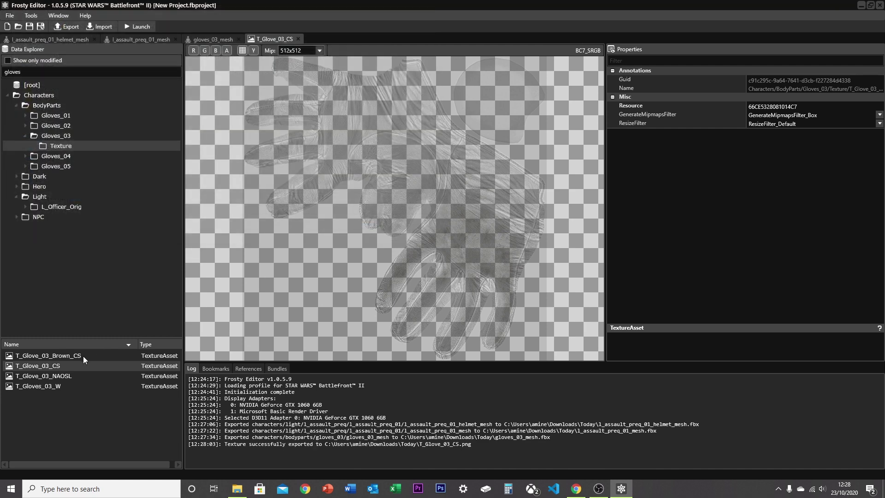
- Open the T_Glove_03_NAOSL texture and export it to the Downloads/Today folder as a PNG
double_click(70, 377)
click(70, 28)
click(359, 232)
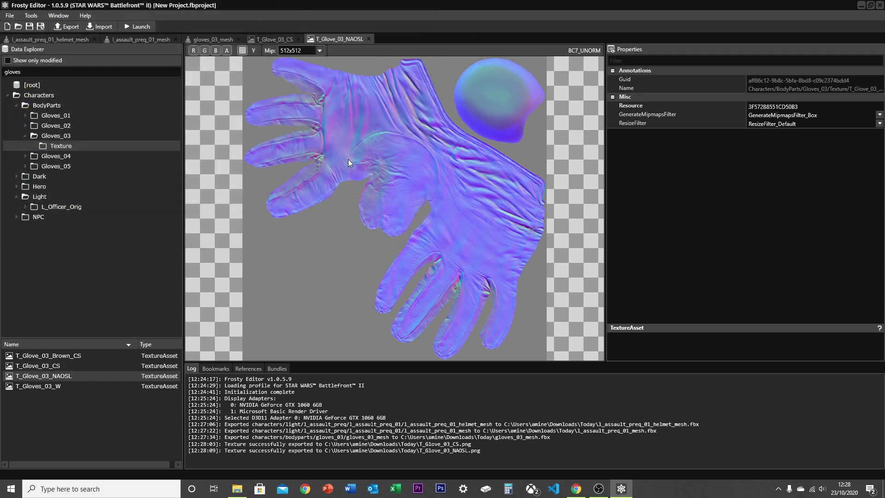
- Close the open mesh and texture assets
click(370, 39)
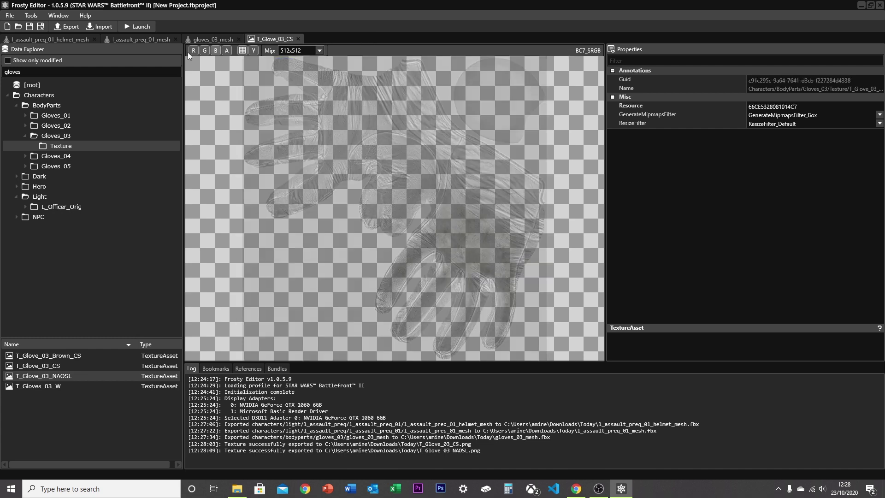
click(95, 40)
click(76, 38)
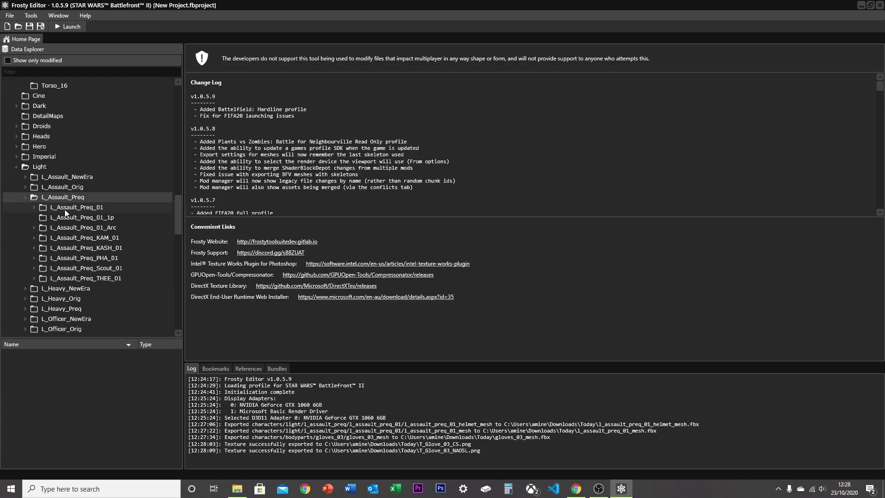
- Look through the backpack, body and helmet textures in the L_Assault_Preq_01 Texture folder under Light/L_Assault_Preq
click(64, 210)
click(35, 207)
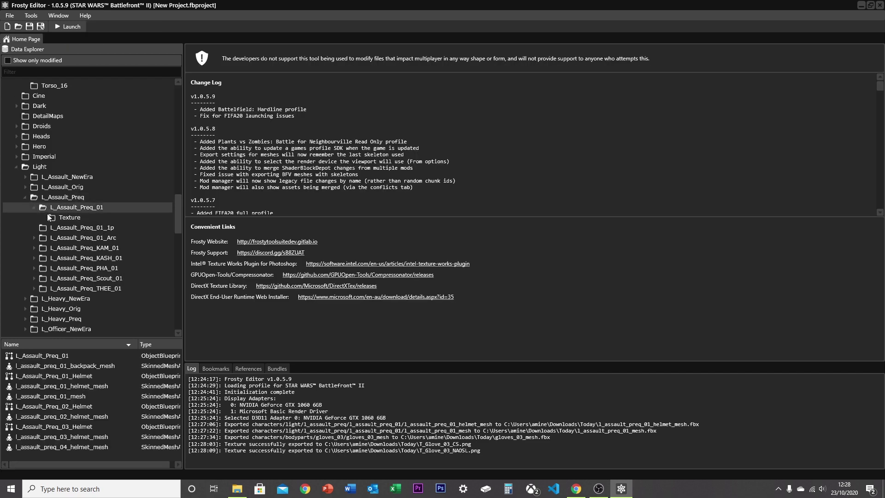
click(58, 217)
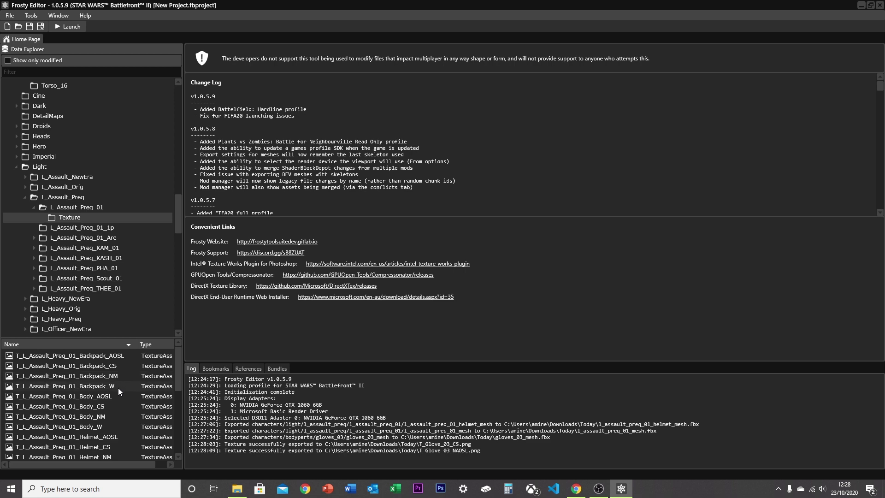
scroll(110, 398, down, 2)
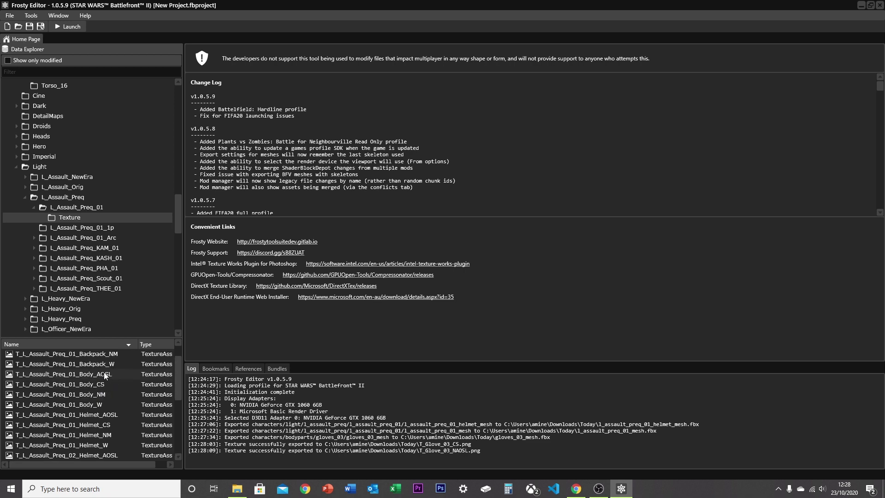
scroll(108, 390, down, 2)
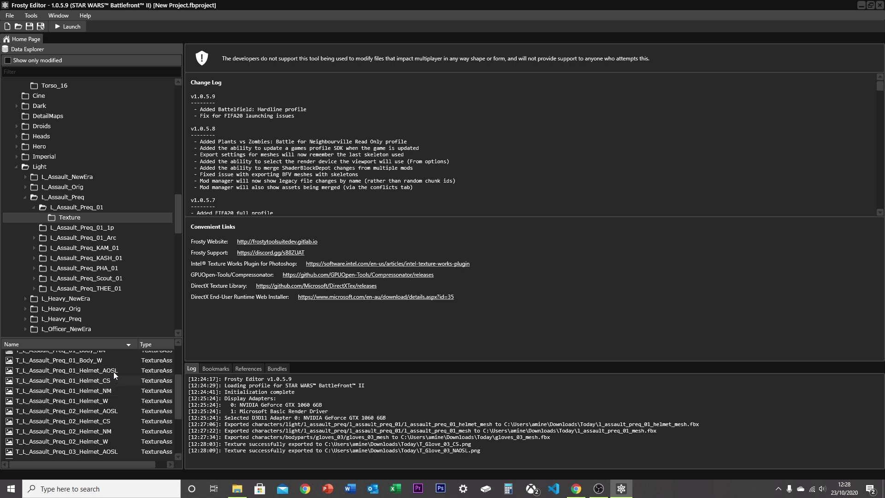
scroll(111, 392, up, 3)
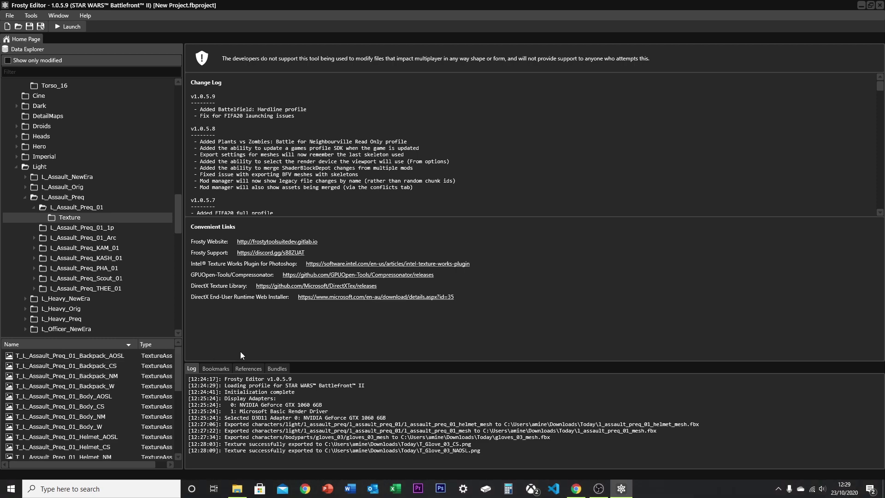
- Launch Blender and start with a new General scene
click(117, 489)
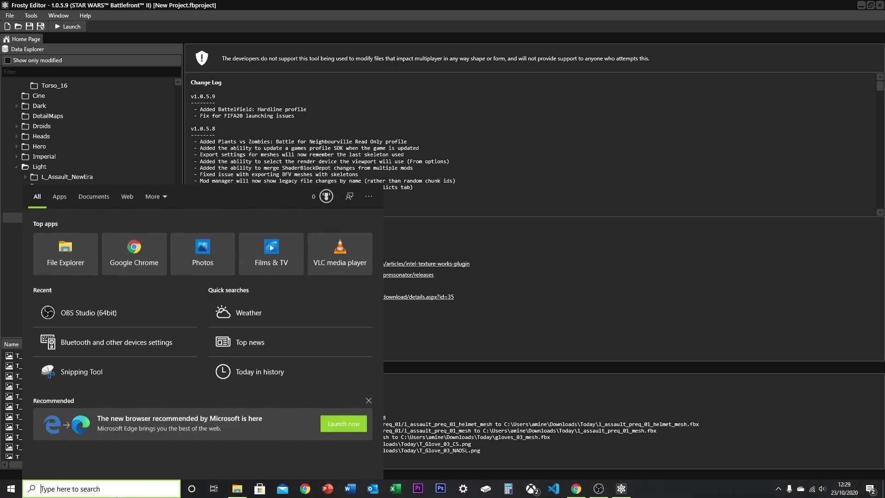
text(ble)
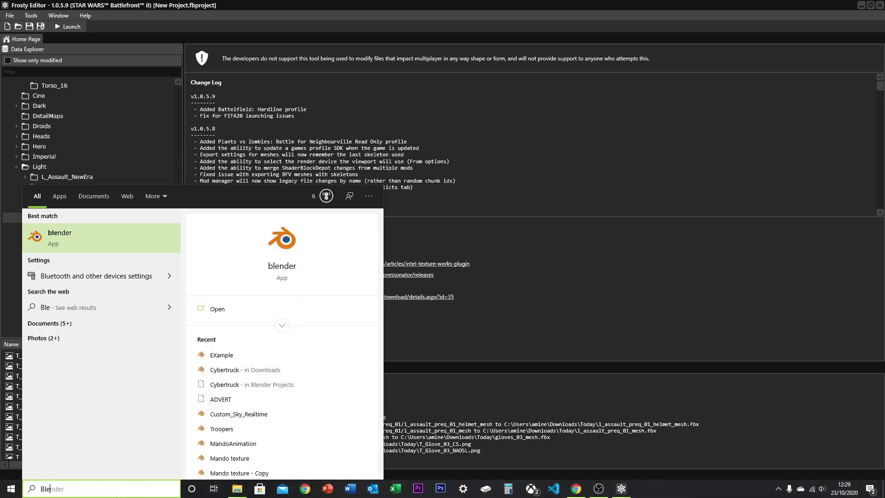
key(Return)
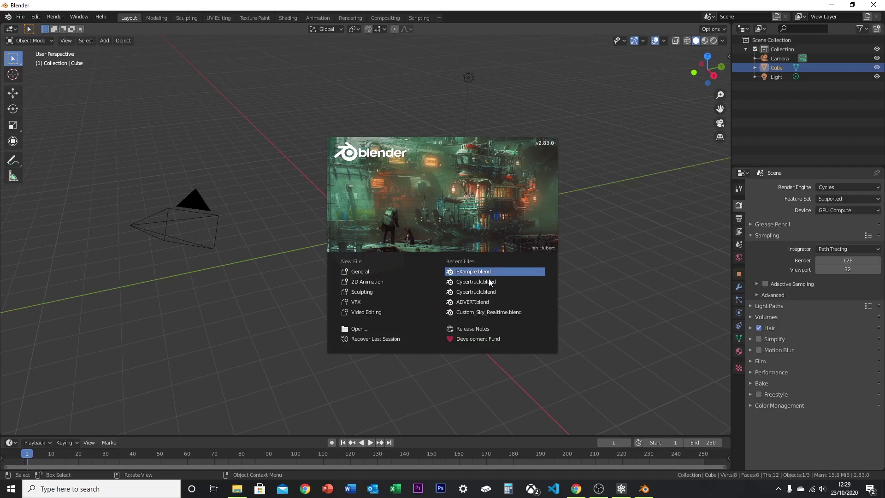
click(409, 273)
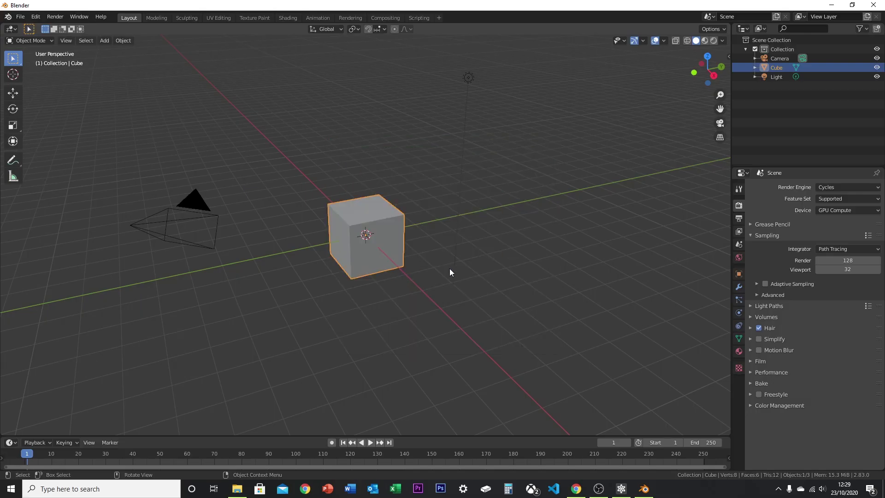
- Delete the default camera, cube and light from the scene
key(a)
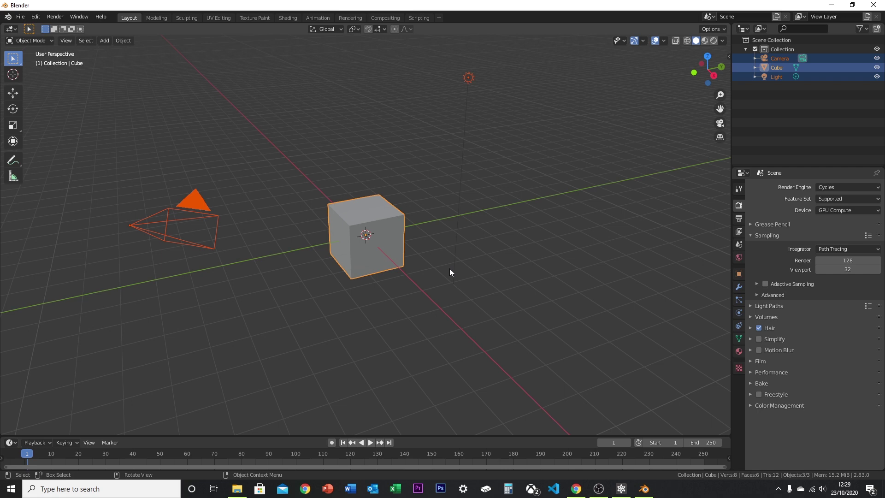
key(Delete)
middle_drag(427, 250, 334, 227)
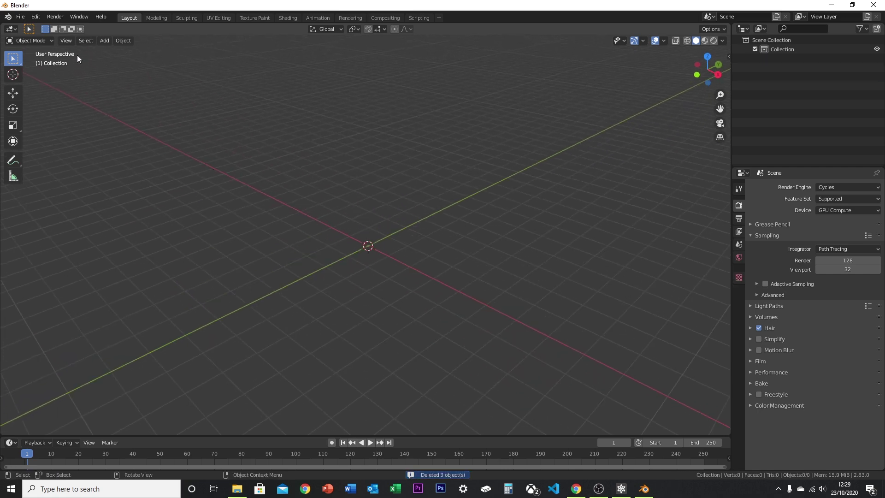
- Import the exported clone trooper FBX files, including gloves_03_mesh and l_assault_preq_01_helmet_mesh, into the empty scene
click(21, 16)
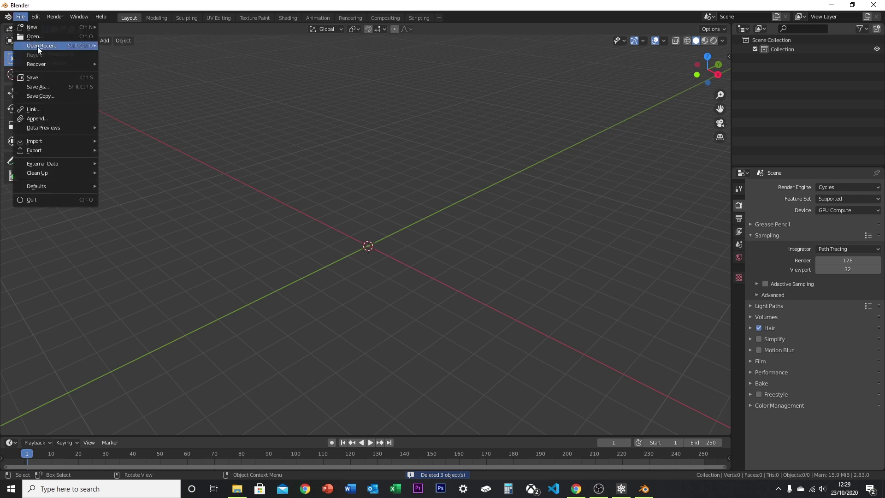
mouse_move(77, 142)
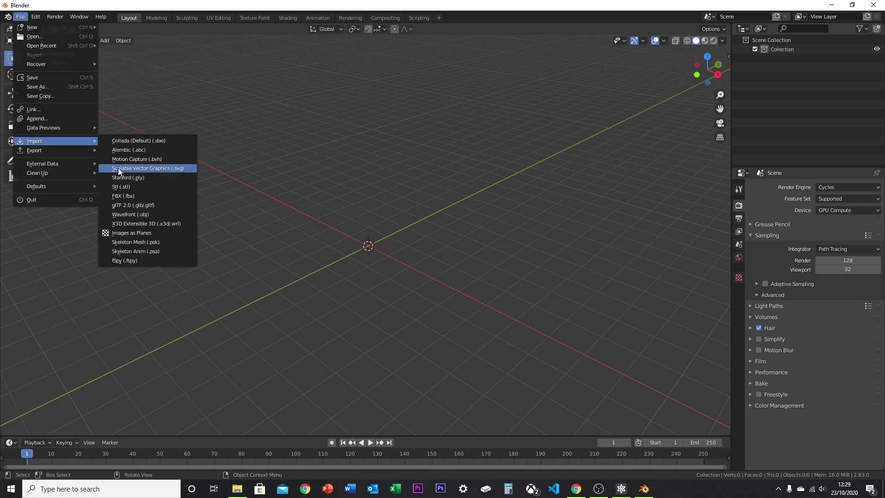
click(129, 197)
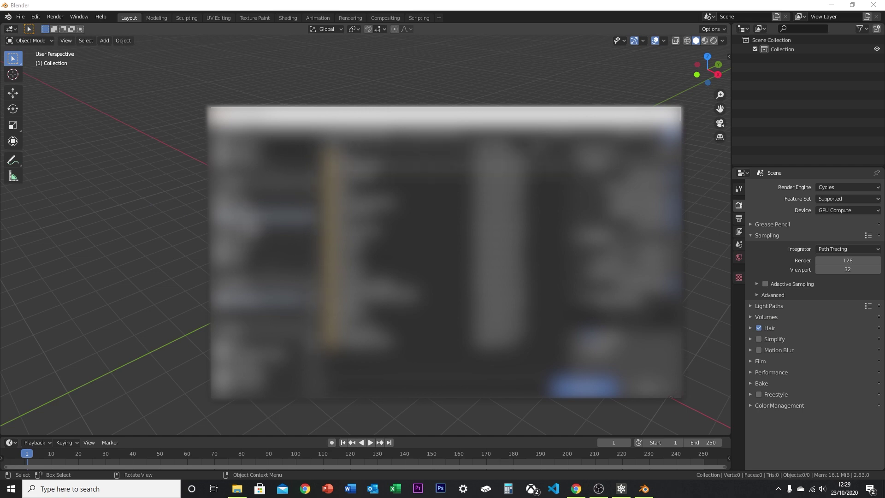
click(253, 226)
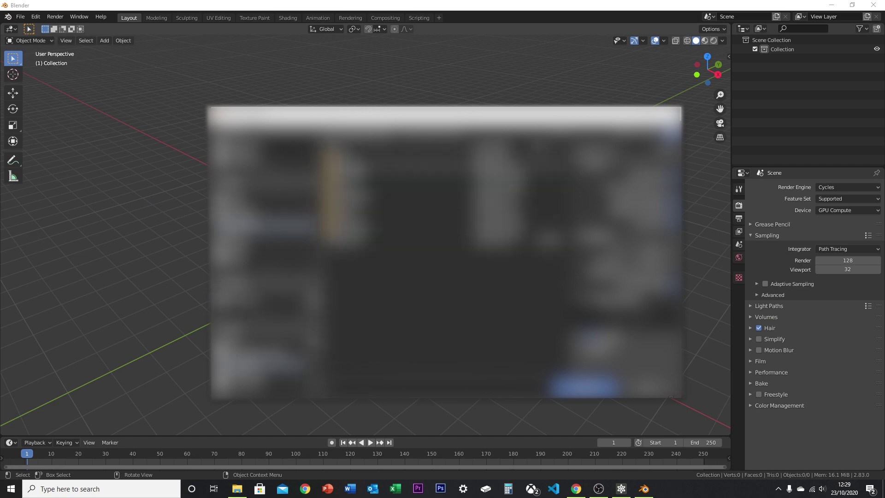
double_click(369, 198)
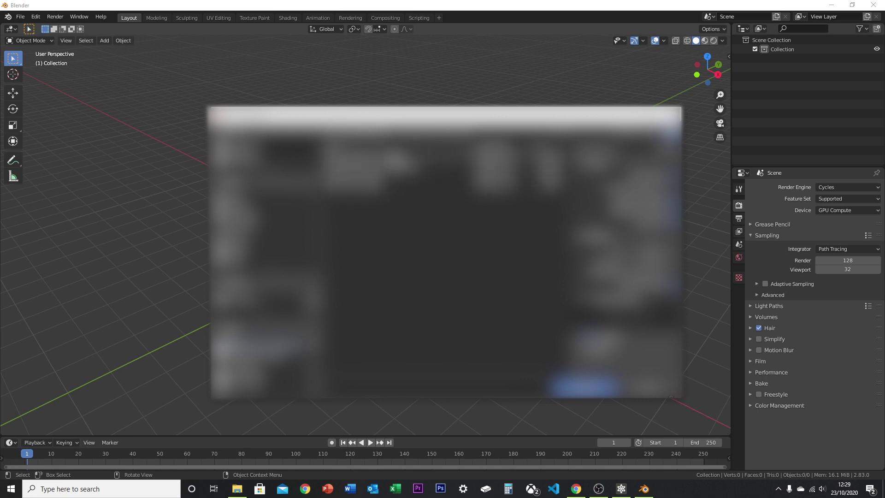
click(261, 225)
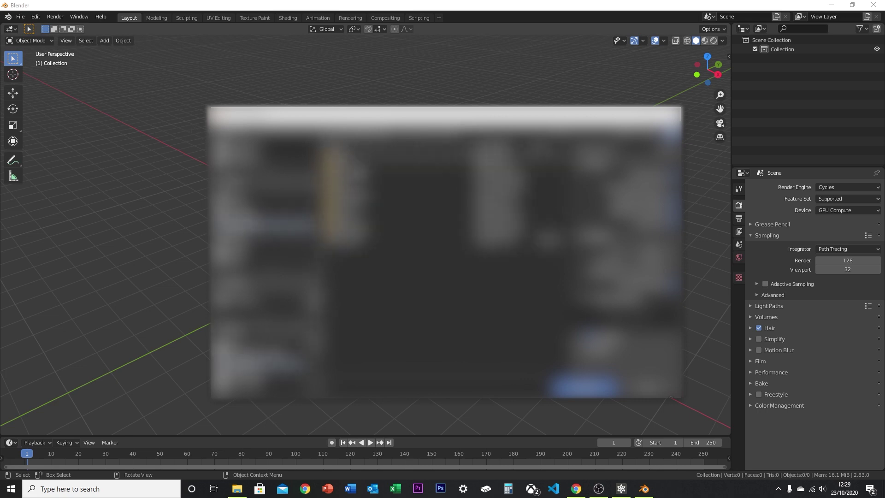
double_click(369, 159)
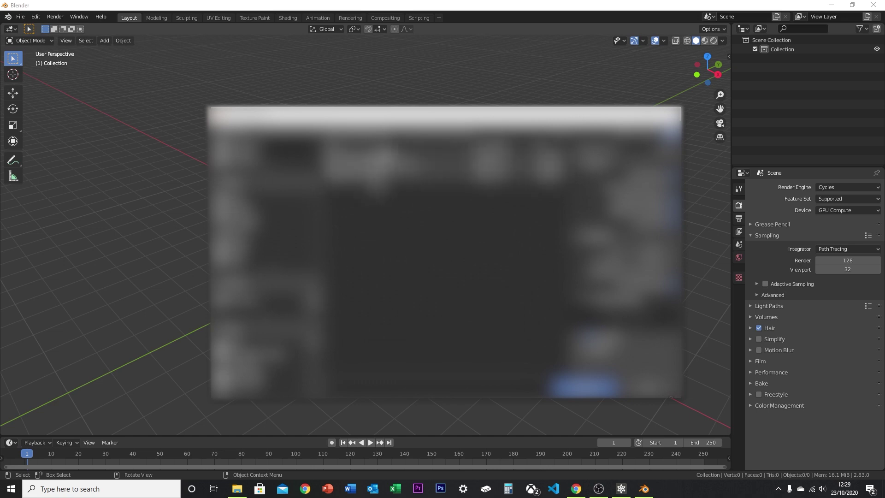
click(593, 389)
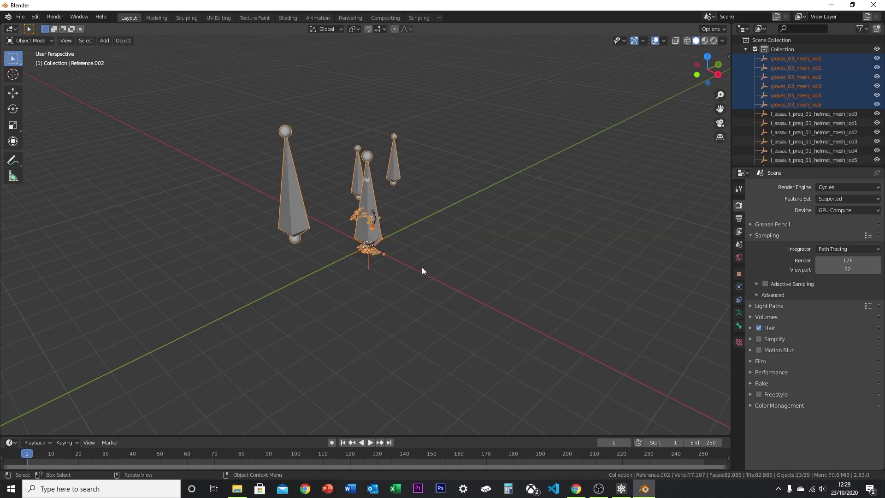
key(s)
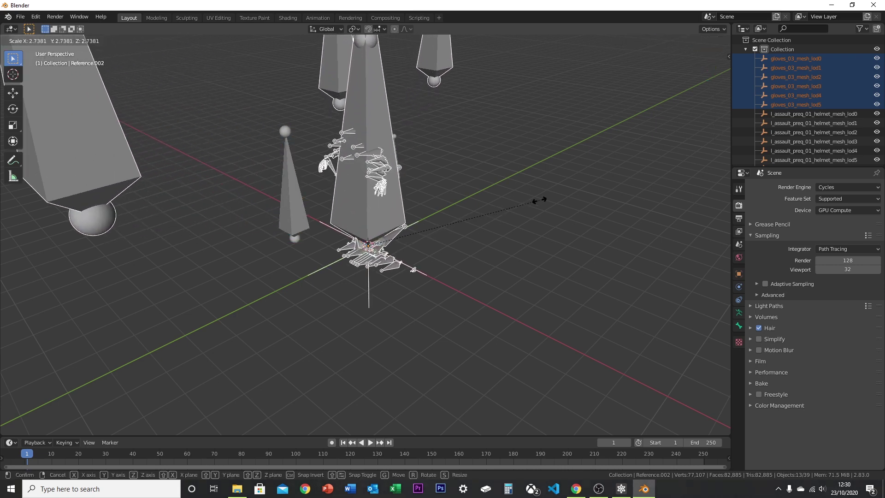
key(Escape)
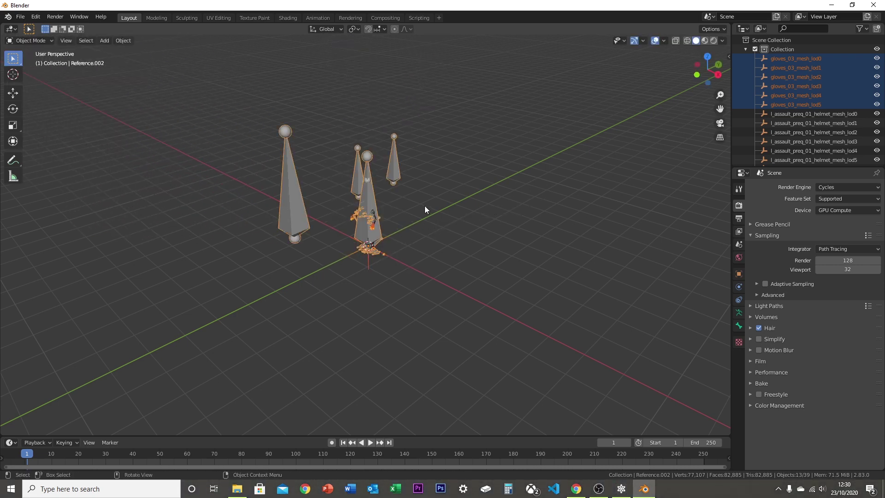
key(a)
key(s)
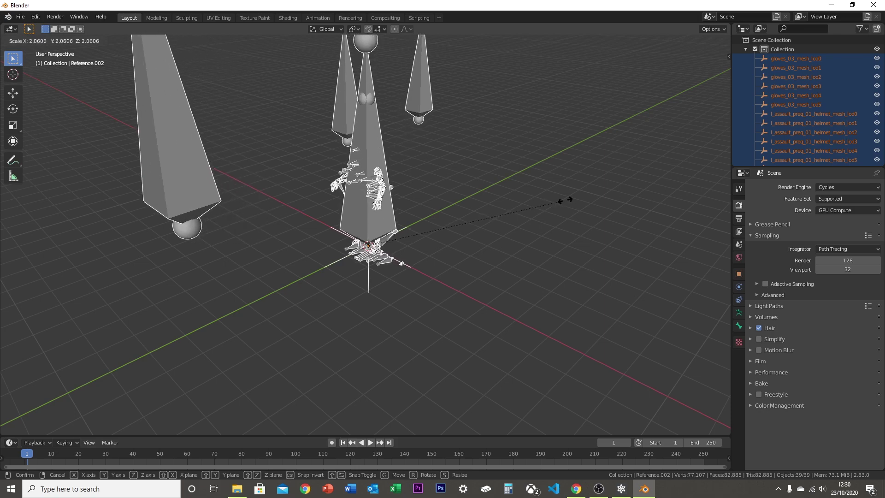
key(Escape)
key(alt+a)
- Hide the three imported armatures, Reference, Reference.001 and Reference.002, leaving the trooper meshes shown
middle_drag(431, 219, 378, 254)
click(584, 227)
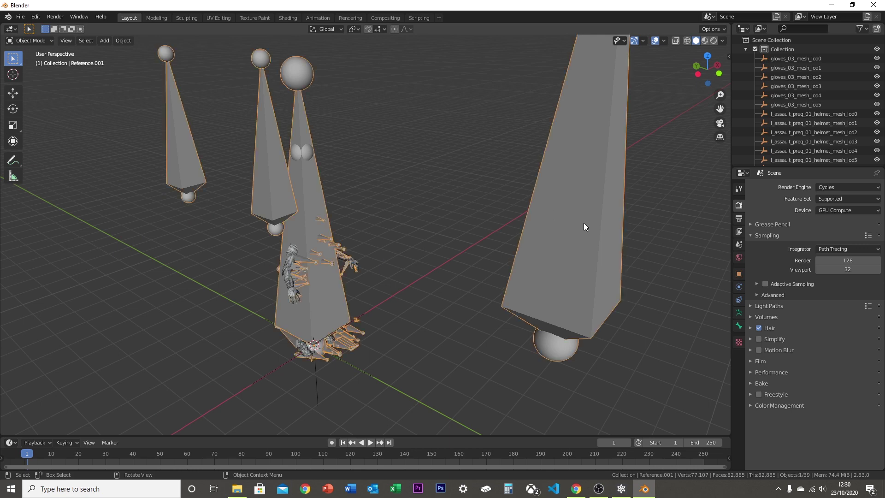
key(Delete)
click(272, 206)
key(Delete)
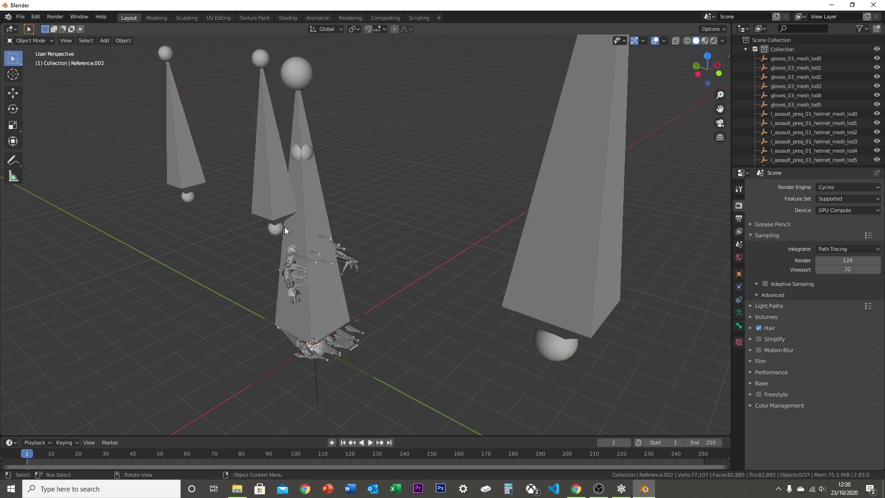
key(ctrl+z)
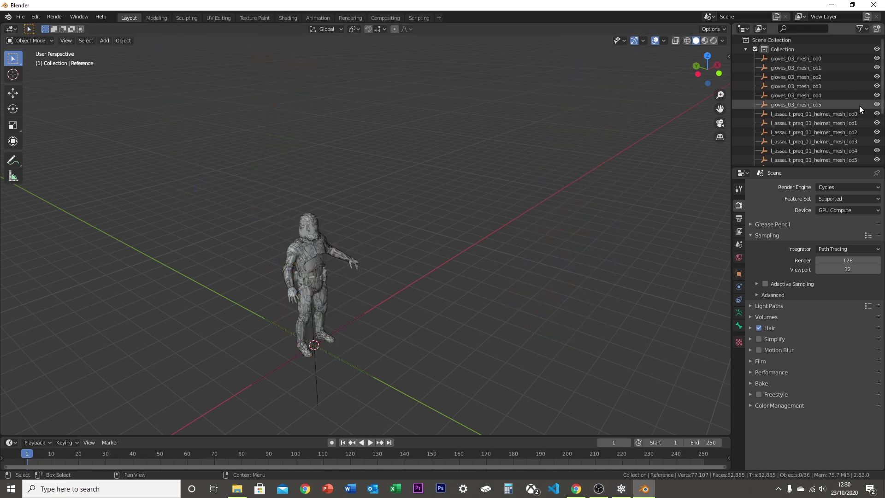
- Delete the lower-detail glove empties gloves_03_mesh_lod1 through gloves_03_mesh_lod5, keeping lod0
scroll(825, 74, down, 5)
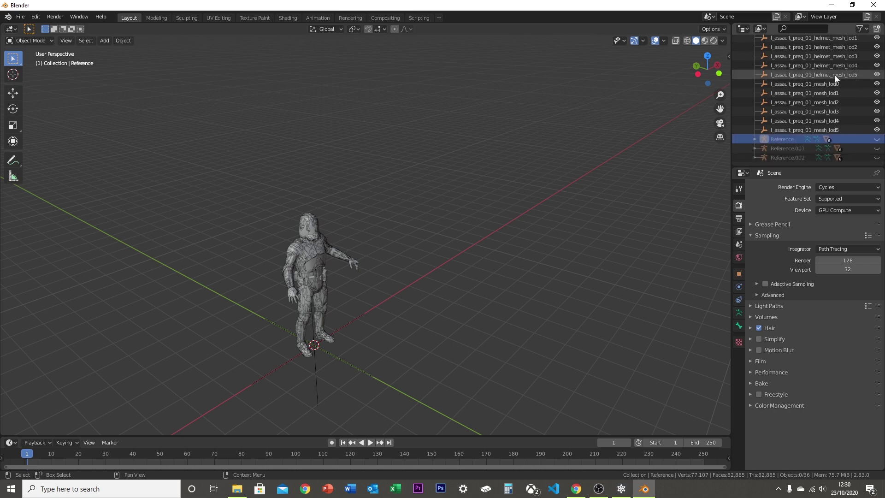
scroll(835, 75, up, 5)
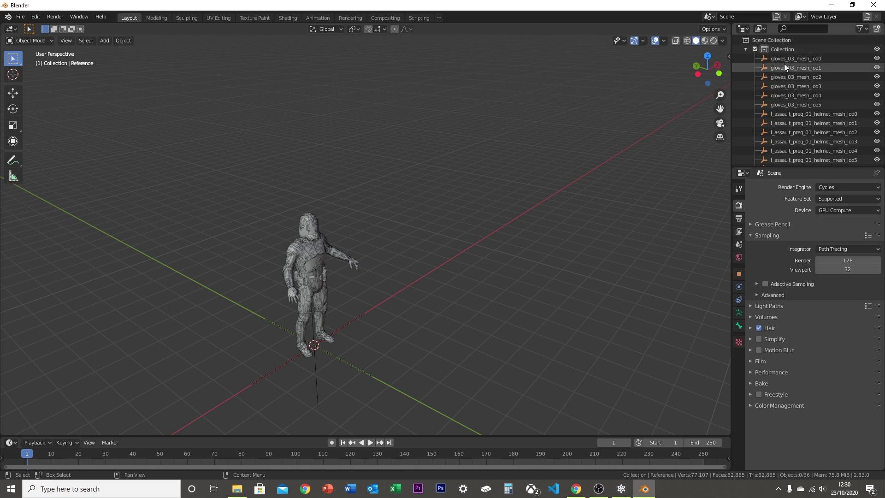
click(820, 68)
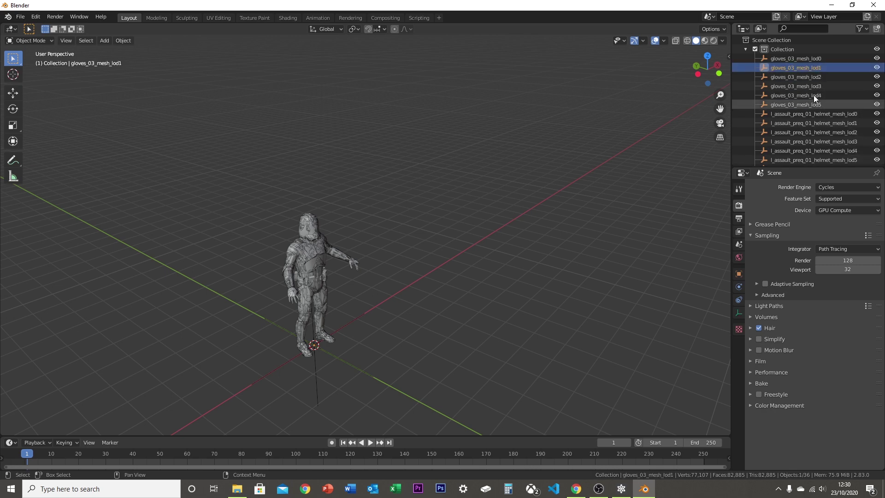
shift+click(815, 104)
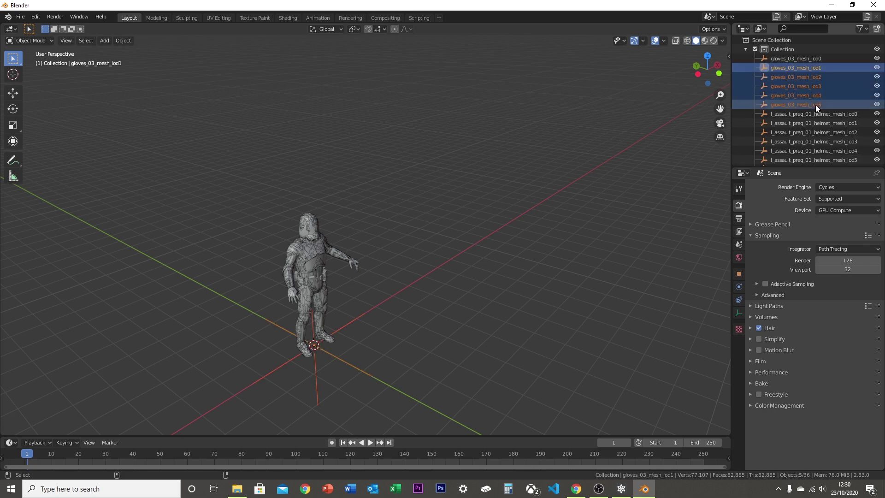
right_click(816, 105)
click(801, 113)
- Delete the lod1 to lod5 empties of l_assault_preq_01_helmet_mesh and l_assault_preq_01_mesh, keeping each lod0
click(830, 77)
shift+click(841, 115)
right_click(841, 115)
click(834, 93)
click(831, 86)
shift+click(833, 121)
right_click(833, 121)
click(831, 108)
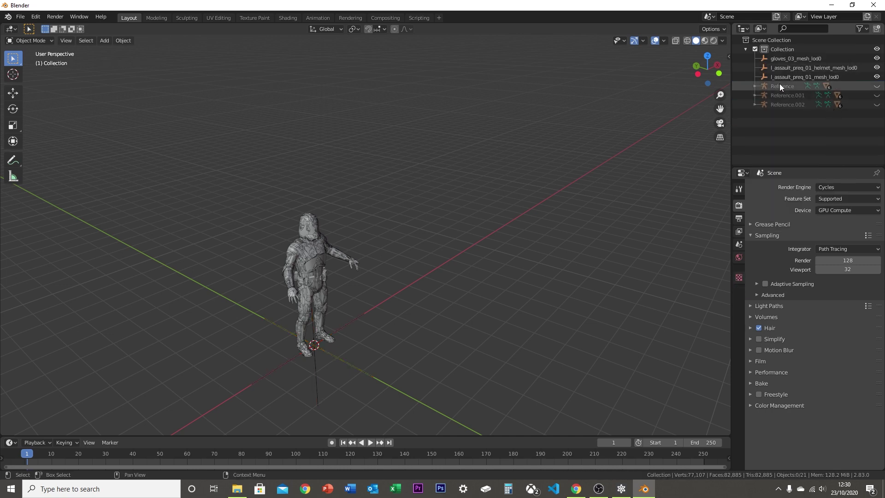
- Delete the duplicate lower-detail body meshes under the Reference armature, keeping only M_body
click(753, 86)
scroll(798, 109, down, 2)
click(798, 105)
shift+click(800, 141)
right_click(803, 132)
click(800, 123)
- Delete the numbered helmet meshes from M_Helmet.001 onward under the Reference.001 armature, keeping only M_Helmet
click(755, 122)
scroll(803, 126, down, 2)
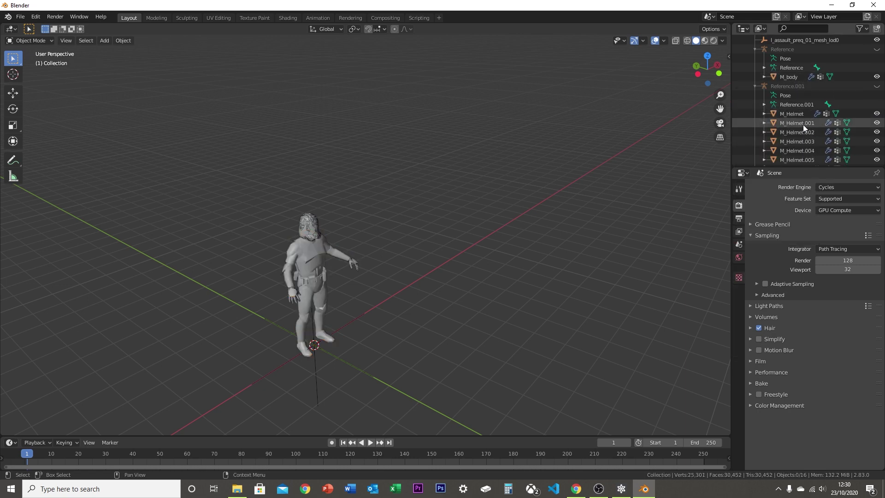
click(803, 123)
scroll(810, 134, down, 1)
shift+click(804, 147)
right_click(802, 139)
click(802, 139)
- Delete the duplicate glove meshes under the Reference.002 armature, keeping only m_gloves_03
click(756, 158)
scroll(796, 125, down, 3)
click(795, 121)
shift+click(803, 157)
key(Delete)
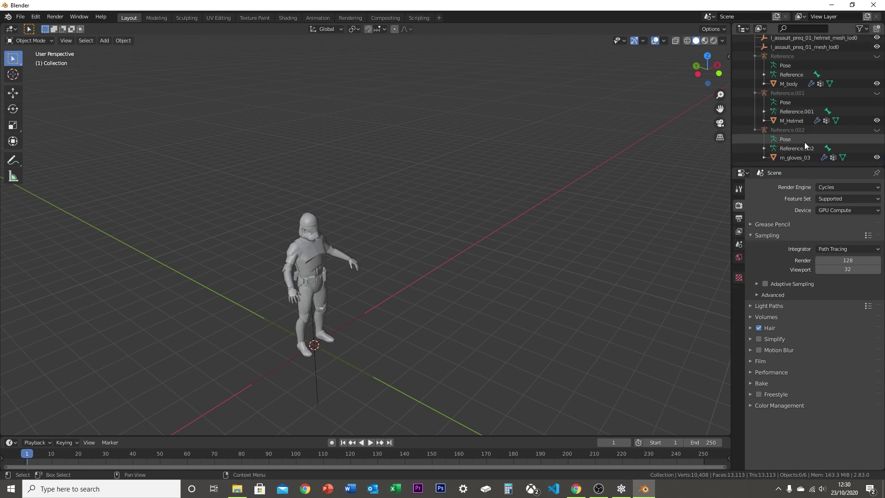
middle_drag(366, 264, 287, 266)
scroll(287, 266, up, 5)
middle_drag(220, 278, 430, 206)
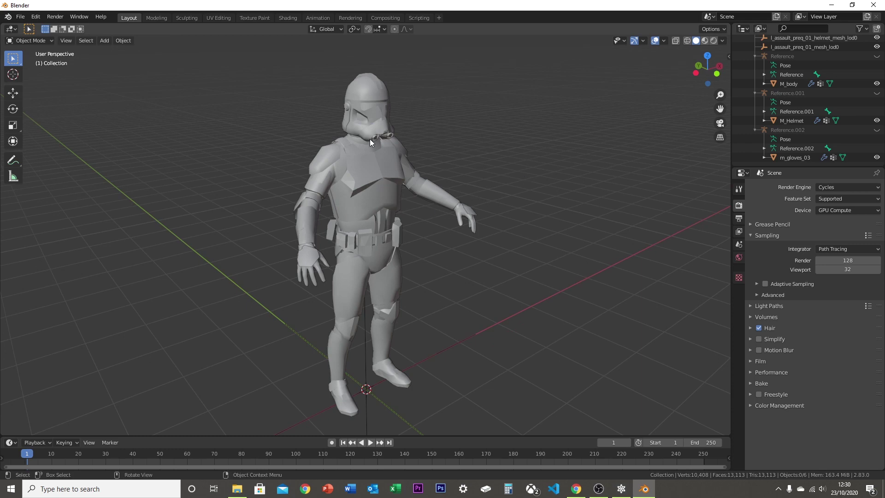
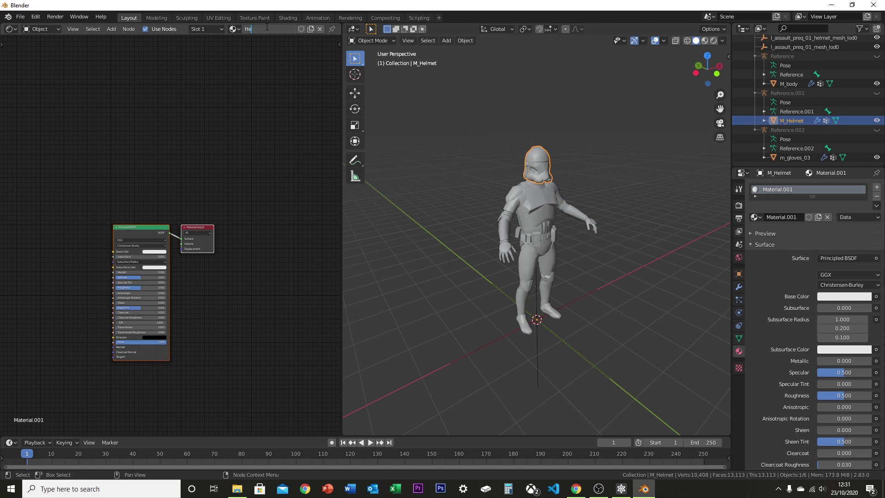
- Rename the M_Helmet mesh's material as Helmet
text(t)
key(Return)
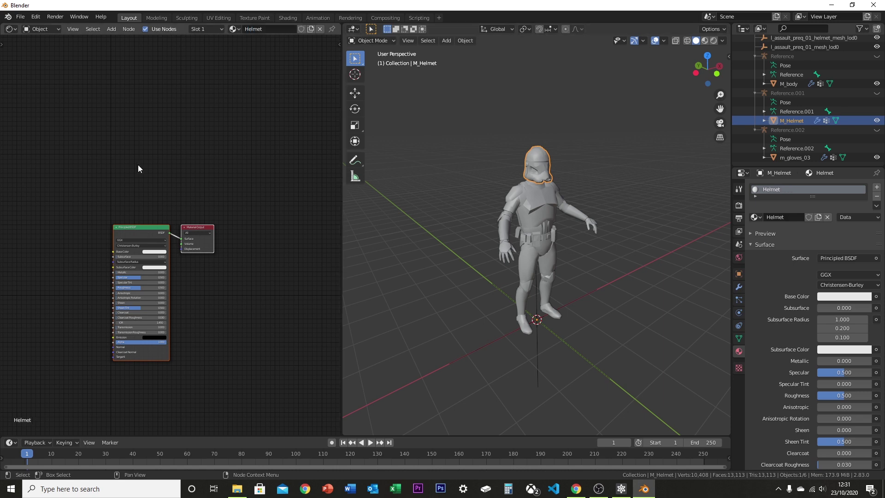
- Switch to the browser and view the Latest Material Nodegroup for Blender file linked in the Battlefront 2: Creation Tutorials document
click(576, 489)
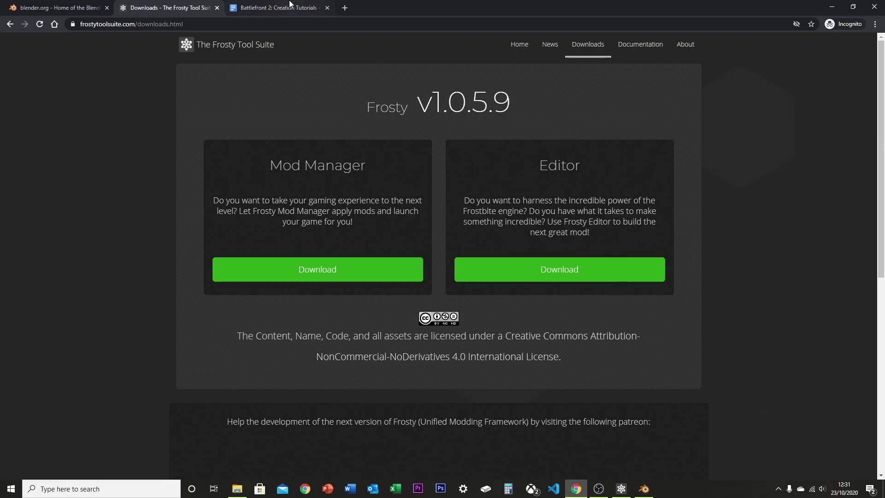
click(275, 8)
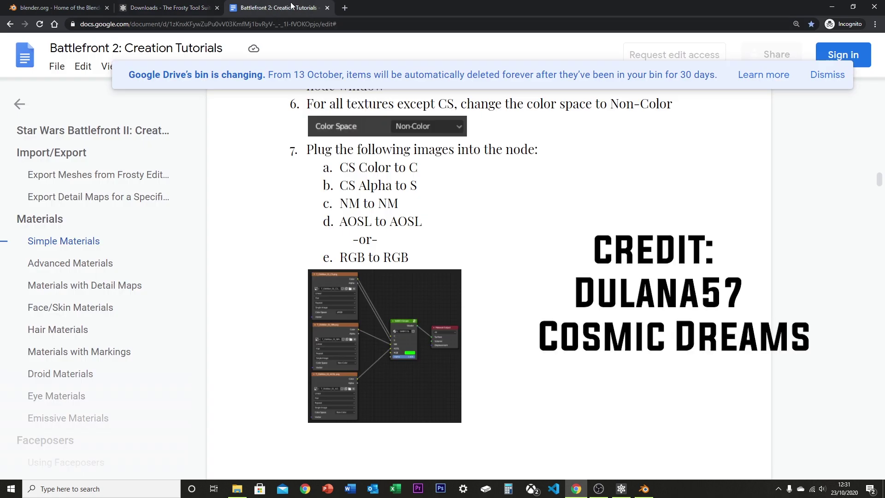
drag(879, 180, 879, 88)
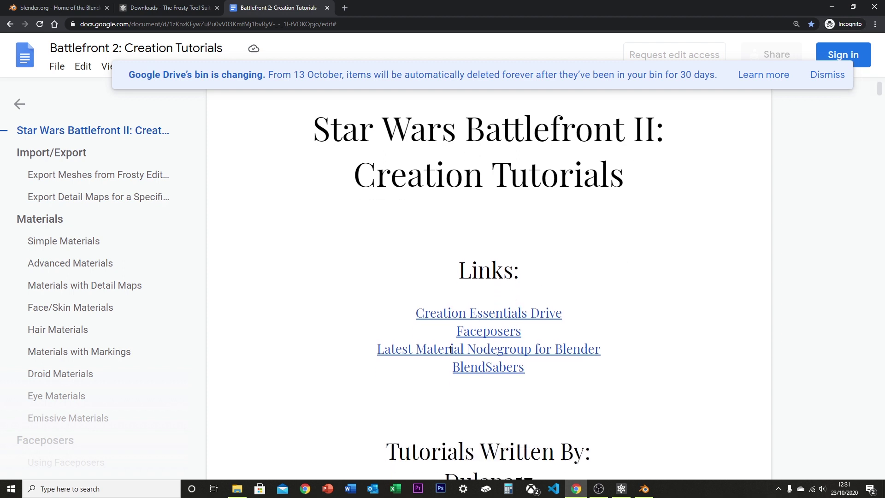
click(522, 349)
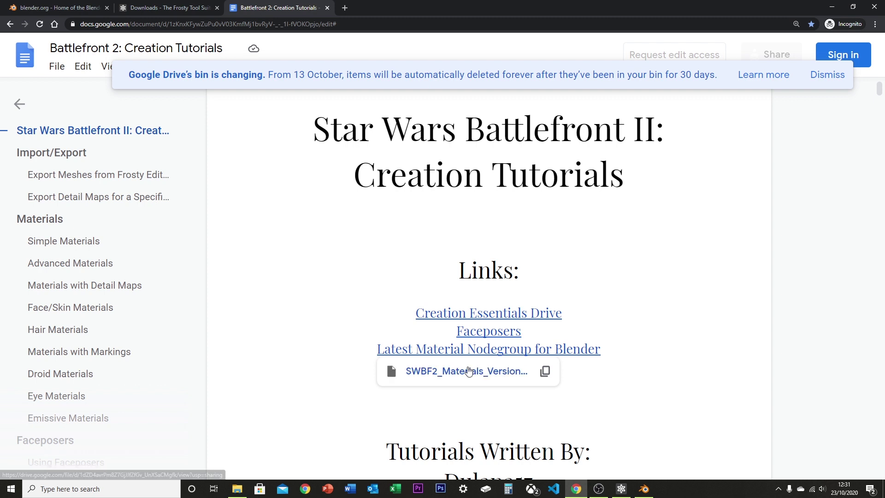
click(468, 369)
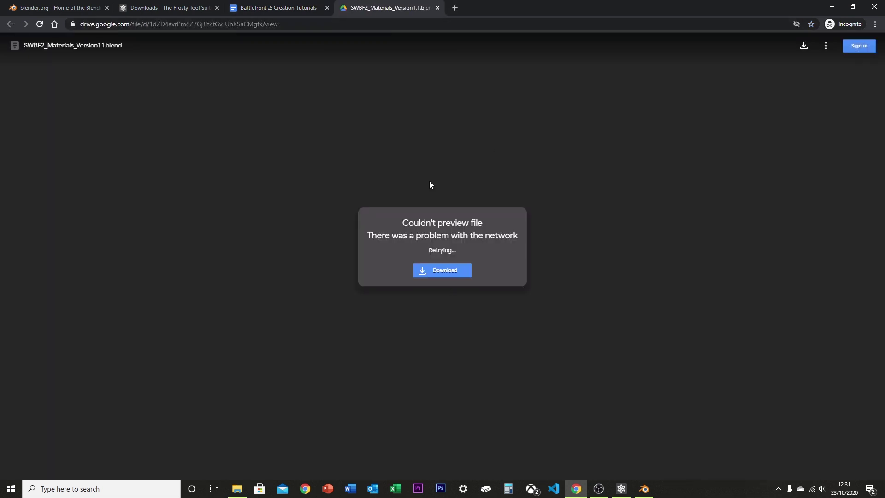
click(438, 8)
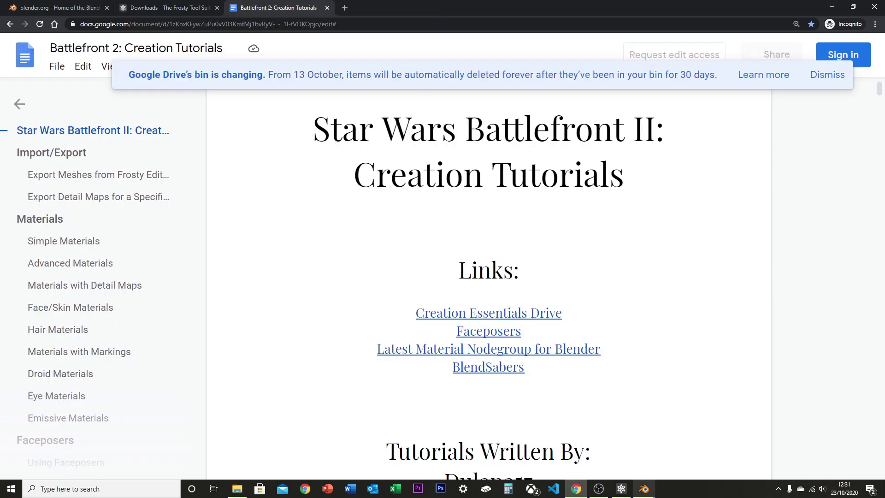
- Switch to Blender and append the SWBF2 Simple node tree from BATTLEFRONT NODE.blend
click(645, 490)
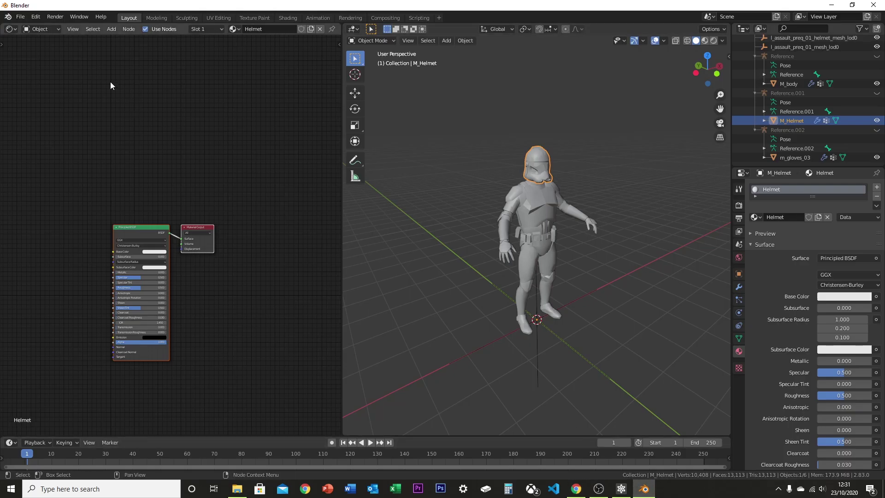
click(21, 16)
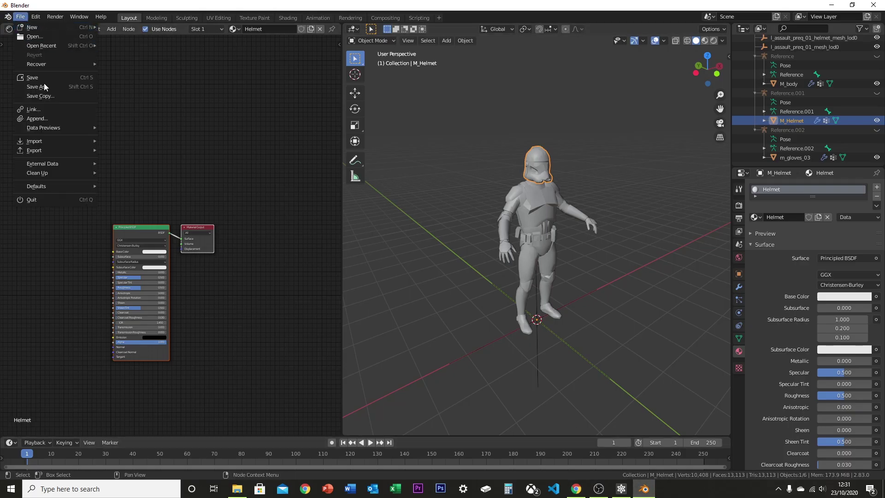
click(40, 118)
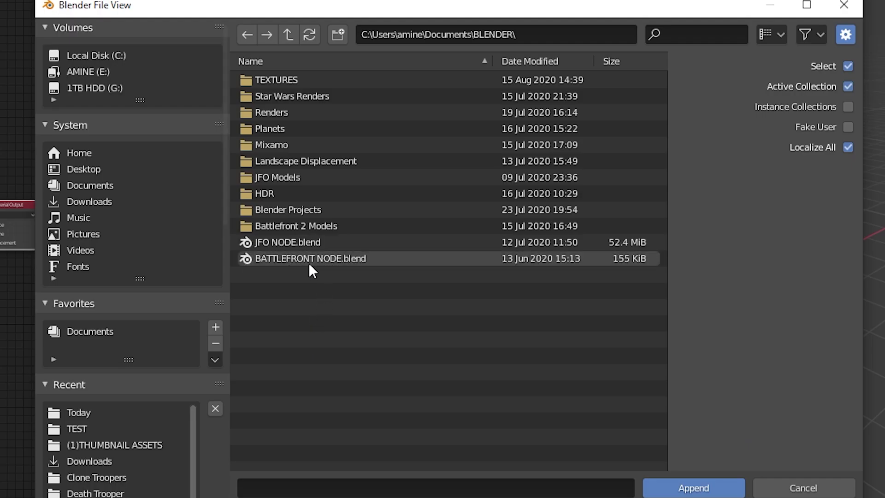
double_click(325, 258)
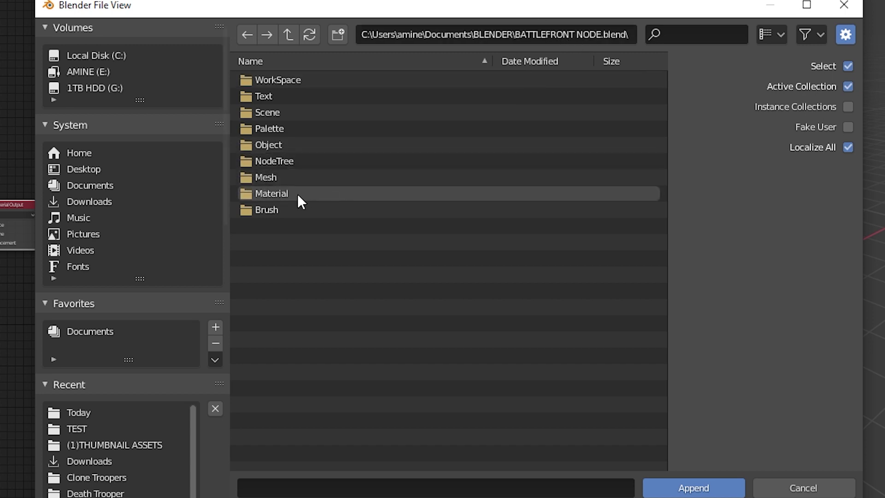
click(298, 161)
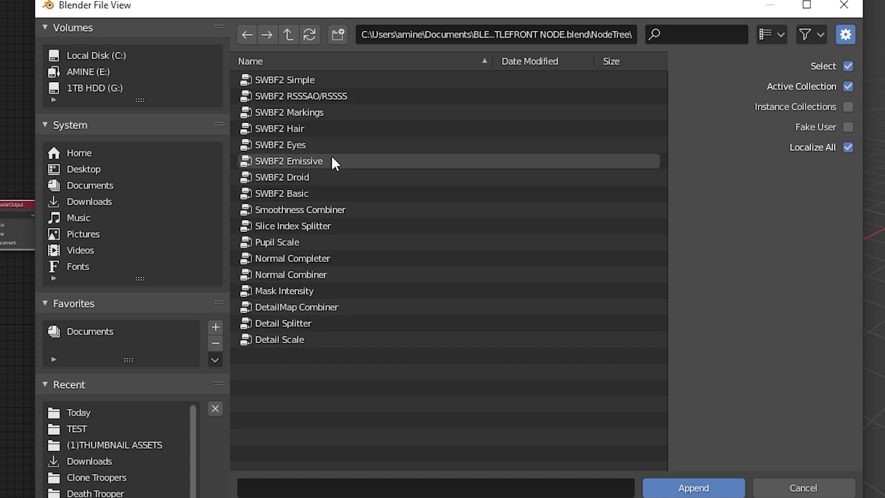
click(319, 82)
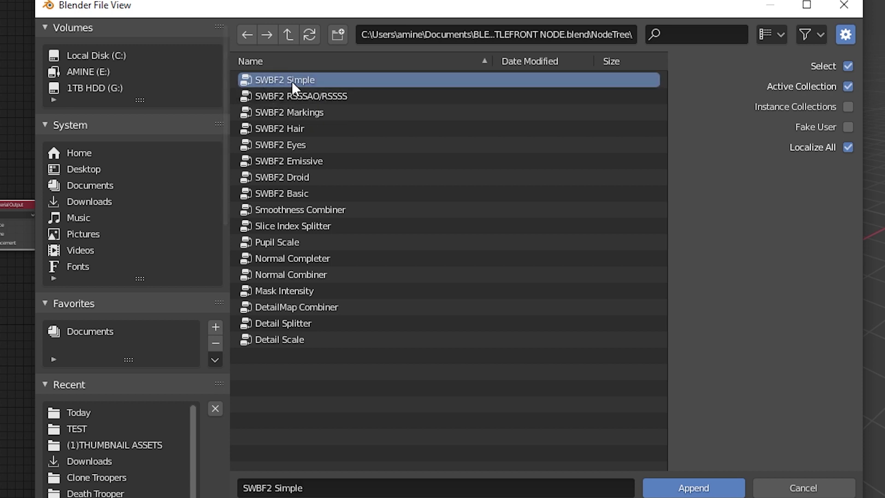
click(709, 494)
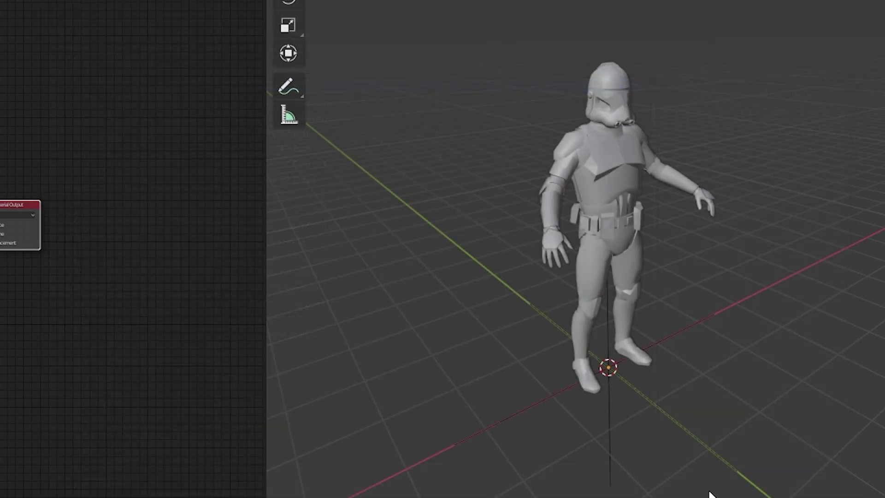
click(576, 489)
click(645, 489)
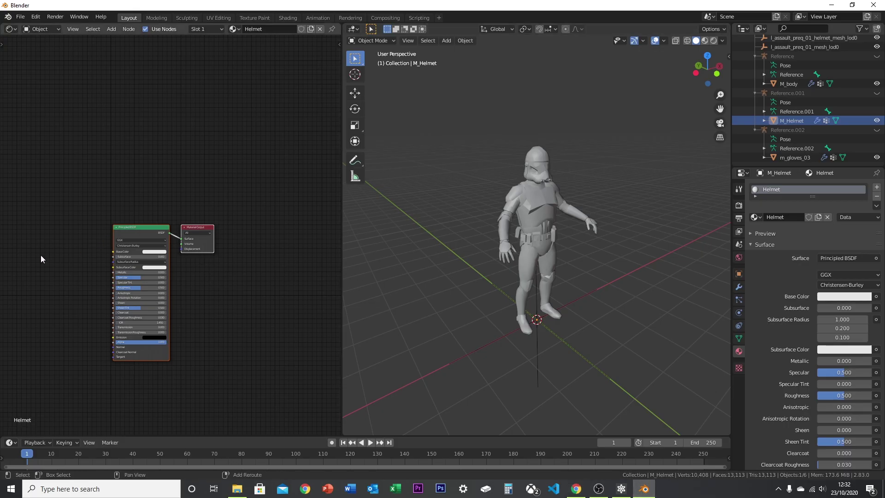
- Delete the Principled BSDF node from the Helmet material
middle_drag(40, 256, 162, 148)
scroll(217, 151, up, 2)
middle_drag(217, 152, 107, 250)
click(208, 163)
key(Delete)
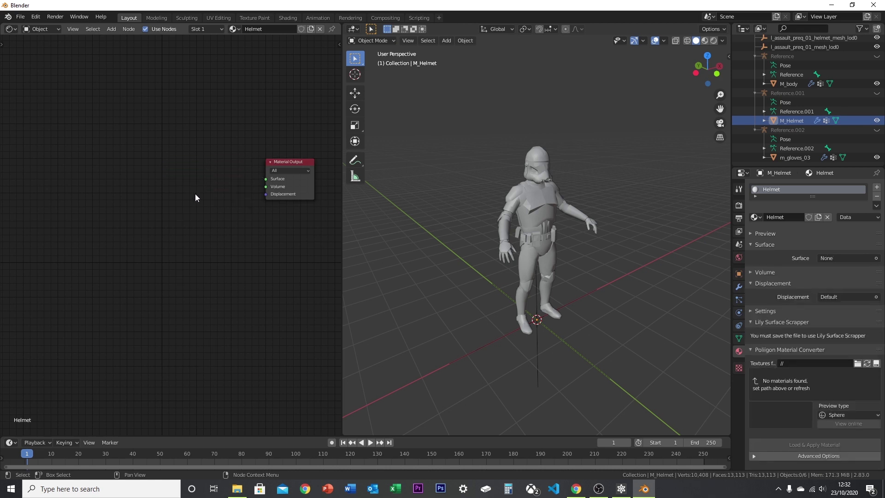
- Add the SWBF2 Simple node group and connect its Shader output to the Material Output's Surface input
key(shift+a)
mouse_move(173, 286)
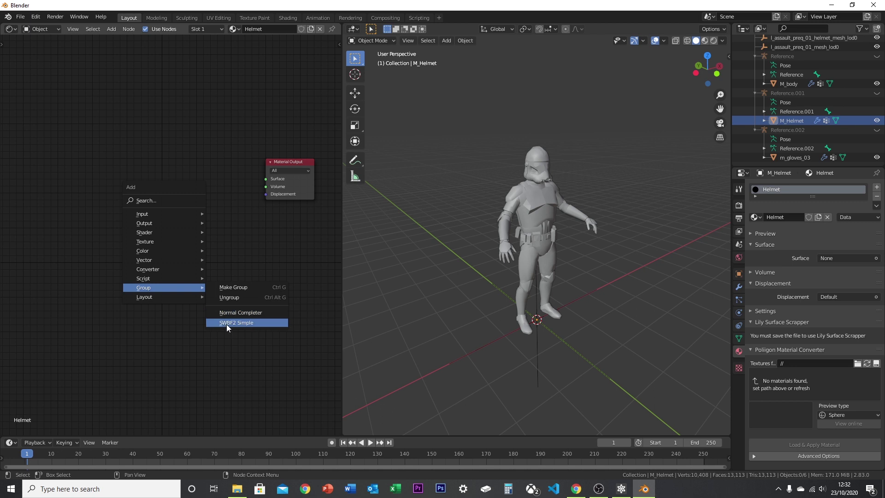
click(245, 323)
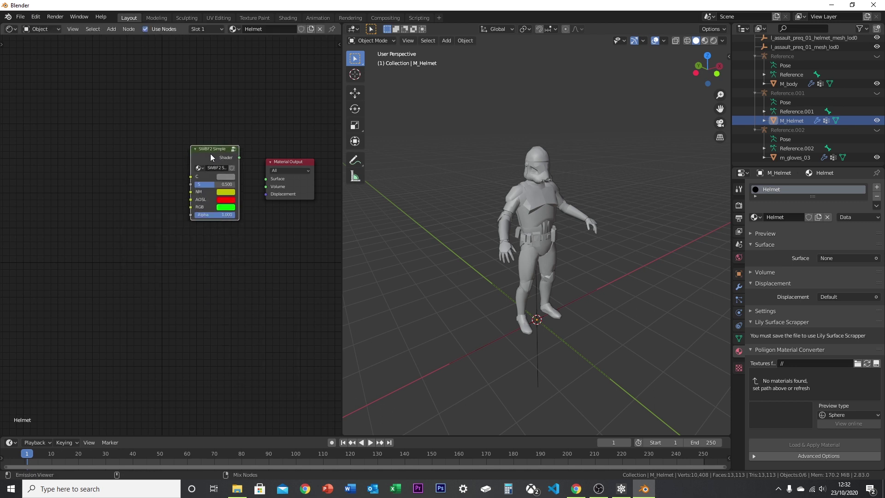
drag(266, 179, 238, 157)
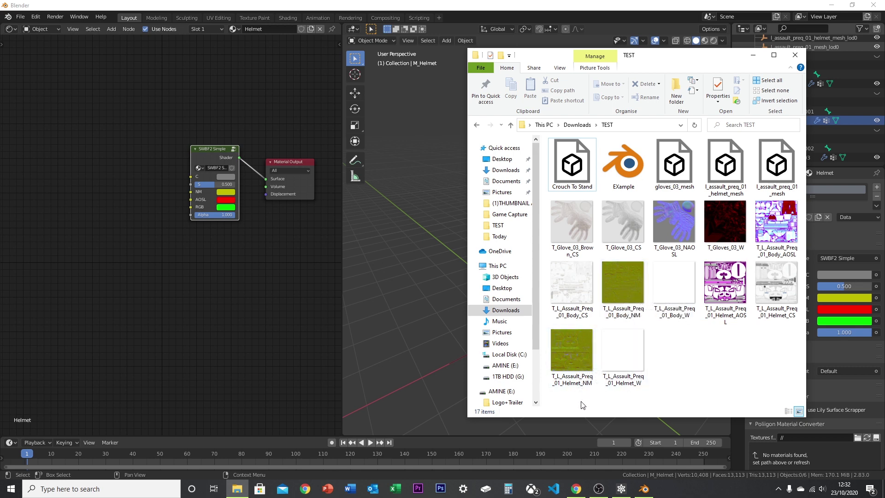
- Add the T_L_Assault_Preq_01_Helmet NM, CS and AOSL images from the TEST folder as texture nodes in the Helmet material
drag(574, 347, 295, 294)
drag(115, 274, 115, 274)
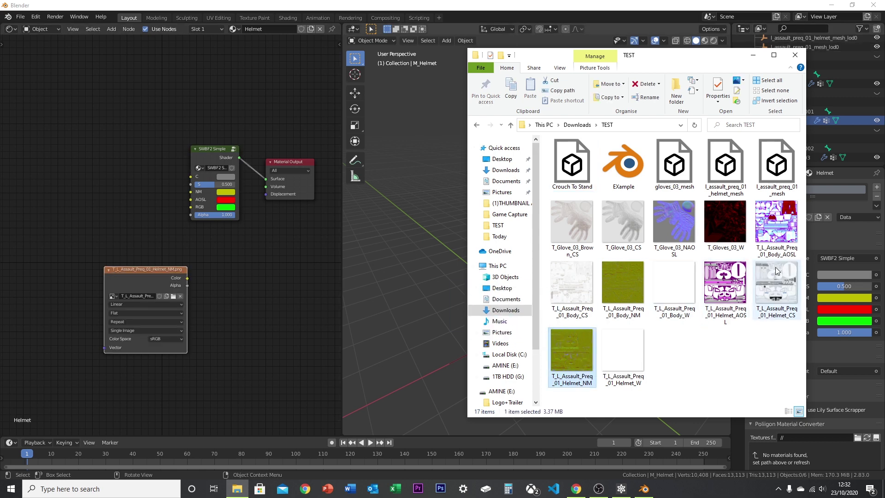
drag(776, 281, 746, 274)
drag(125, 115, 124, 115)
click(726, 282)
drag(77, 230, 57, 217)
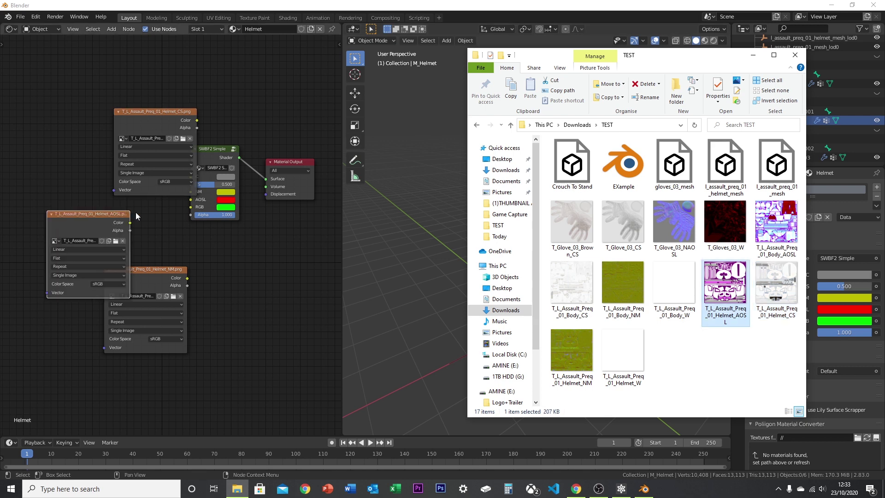
click(753, 54)
- Connect the helmet CS color to C and AOSL color to AOSL, and set the AOSL texture's color space to Non-Color
drag(185, 112, 189, 180)
drag(130, 223, 191, 202)
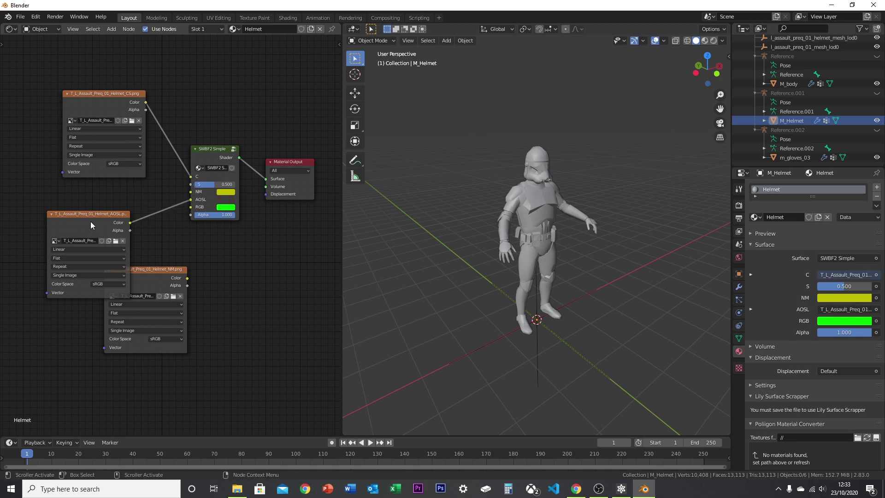
drag(90, 224, 38, 209)
click(57, 268)
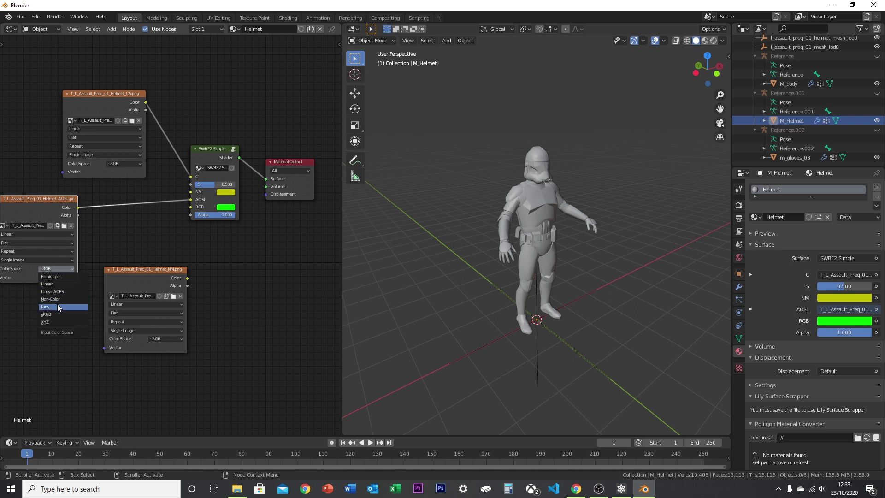
click(58, 300)
- Connect the helmet NM texture to NM with Non-Color color space, and the CS texture's alpha to S
drag(145, 272, 191, 191)
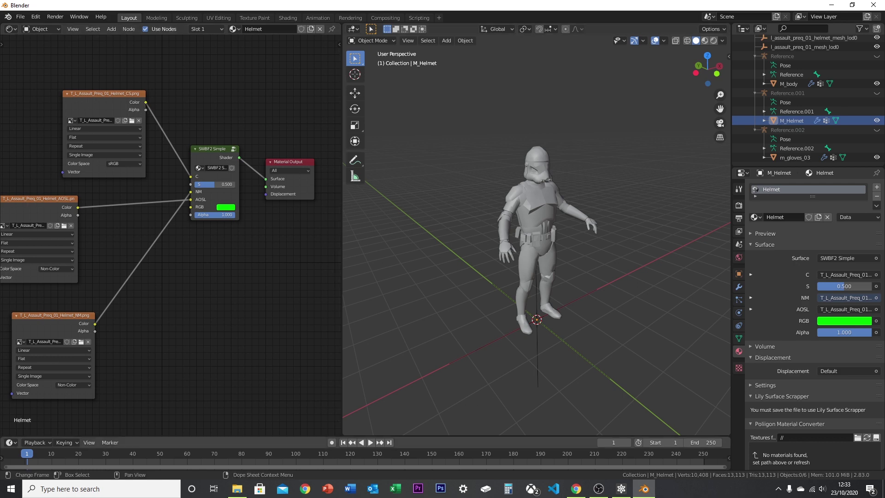
click(576, 490)
click(577, 490)
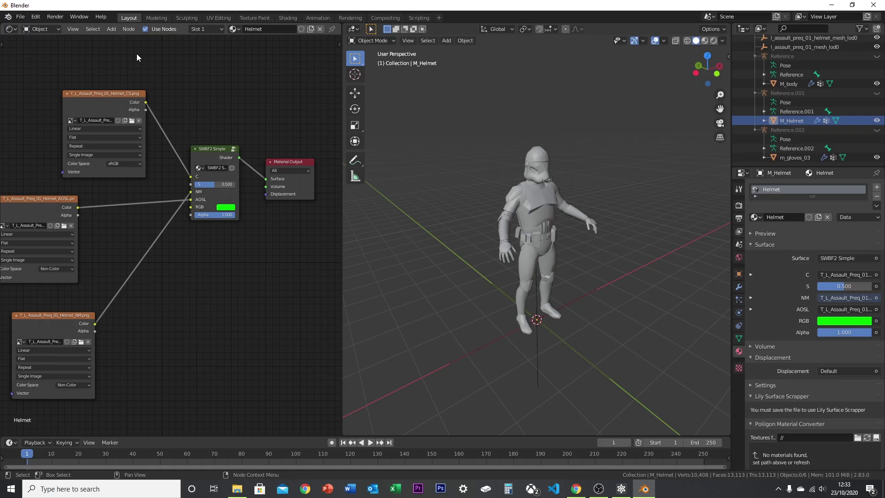
drag(146, 109, 191, 184)
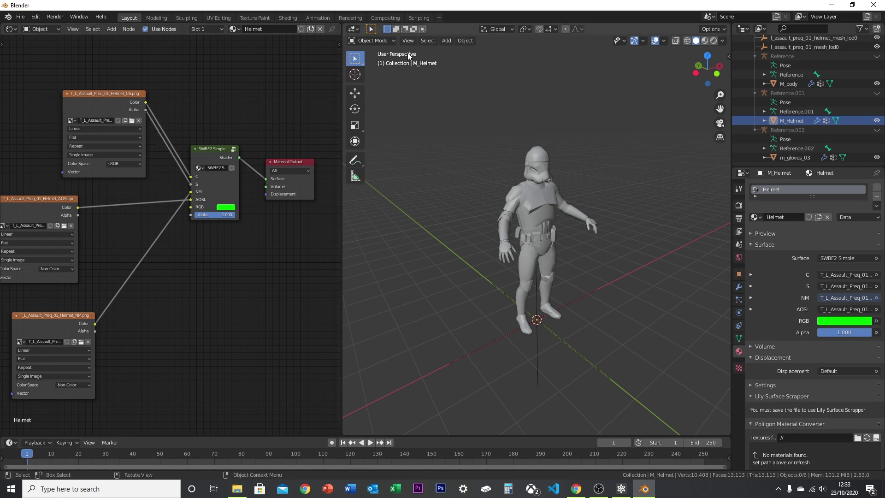
- Set the viewport shading to Material Preview and examine the textured helmet up close
click(704, 40)
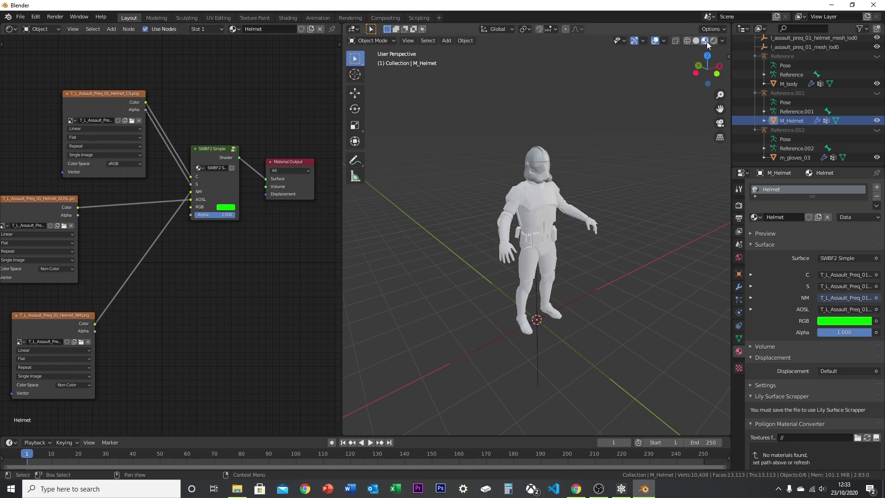
middle_drag(663, 60, 564, 151)
scroll(538, 168, up, 4)
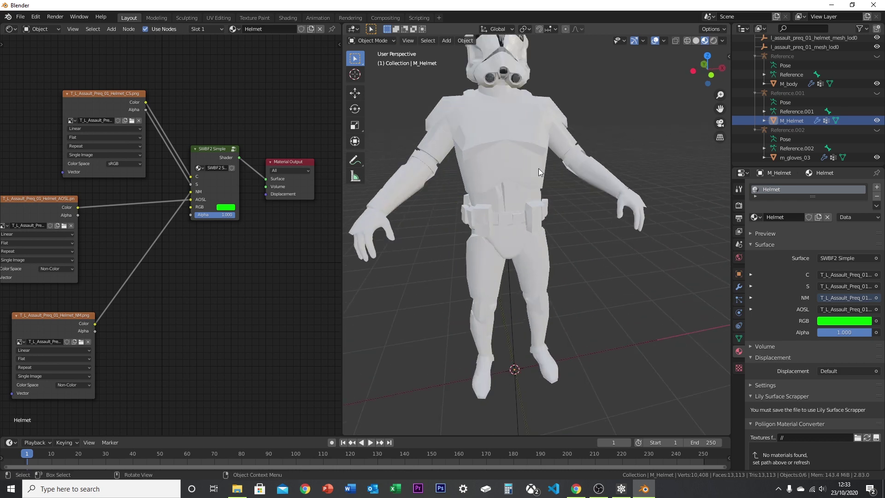
mouse_move(519, 118)
middle_down()
mouse_move(487, 248)
mouse_move(535, 222)
mouse_move(493, 208)
middle_up()
scroll(535, 223, down, 1)
scroll(532, 223, up, 7)
scroll(528, 223, down, 3)
- Check the helmet in Rendered shading, then return the viewport to Material Preview
key(z)
click(513, 155)
scroll(511, 153, down, 4)
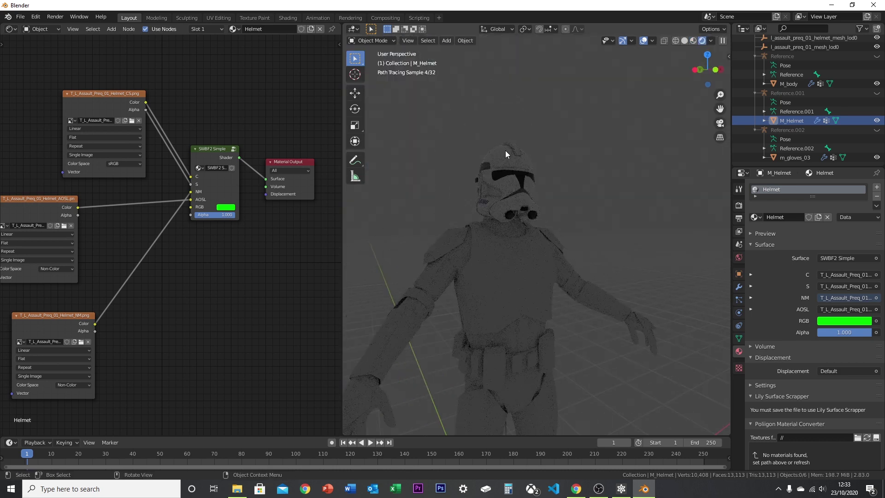
key(z)
click(500, 203)
scroll(479, 230, down, 2)
middle_drag(453, 245, 462, 255)
scroll(115, 165, down, 2)
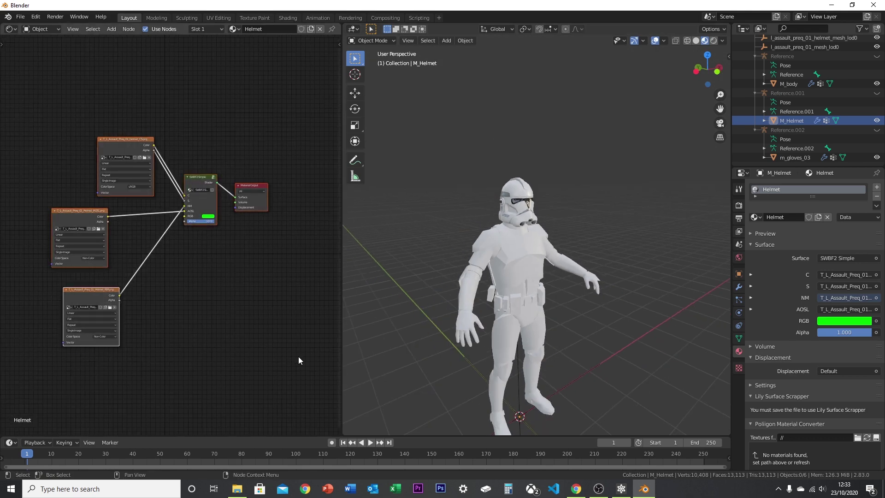
- Select the M_body mesh and rename its material as Body
click(514, 262)
click(258, 29)
text(Body)
key(Return)
- Replace the Body material's default nodes with the copied Helmet node setup and delete the pasted helmet texture nodes
click(203, 193)
key(x)
click(240, 185)
key(x)
key(ctrl+v)
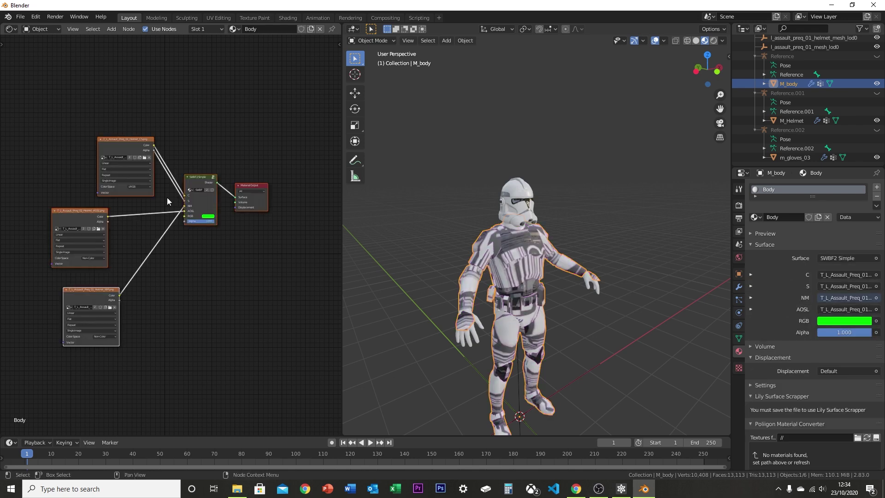
drag(33, 84, 140, 393)
key(x)
- Add the T_L_Assault_Preq_01_Body AOSL, CS and NM images from the TEST folder as texture nodes in the Body material
click(245, 492)
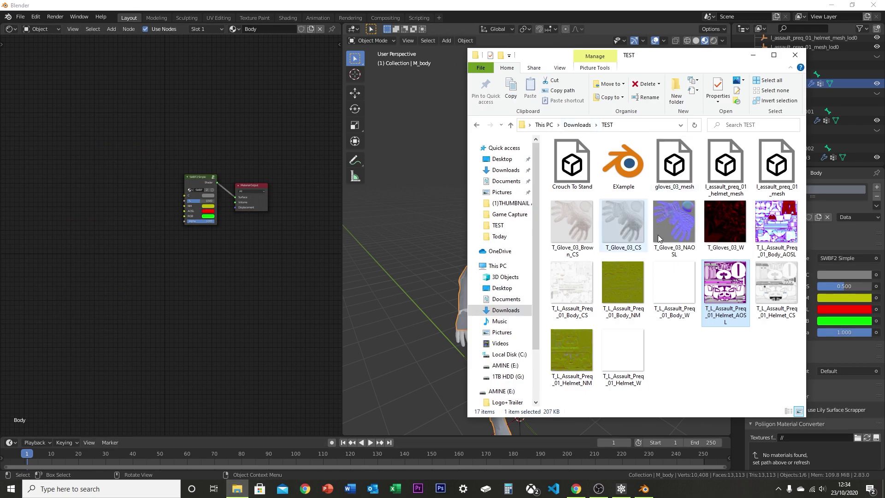
drag(794, 226, 255, 182)
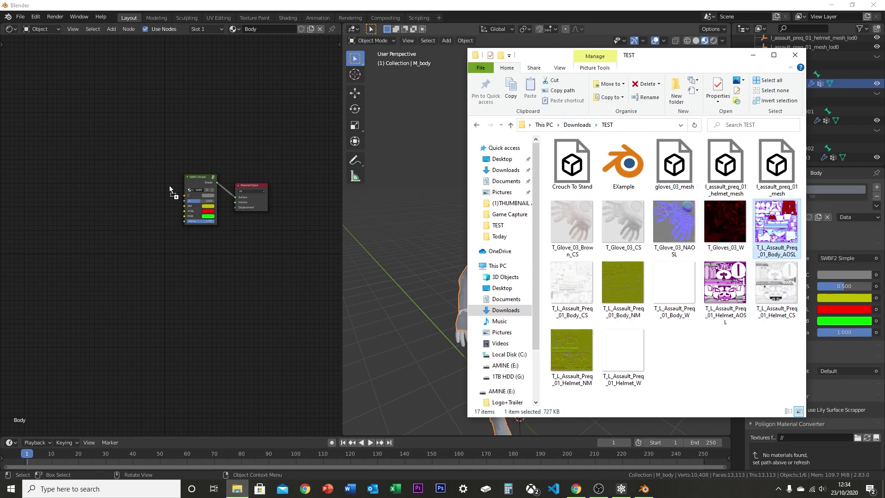
drag(92, 193, 93, 193)
drag(571, 281, 67, 104)
drag(623, 281, 95, 310)
- Connect the body AOSL texture's color to AOSL and set its color space to Non-Color
scroll(120, 204, up, 2)
drag(135, 177, 191, 199)
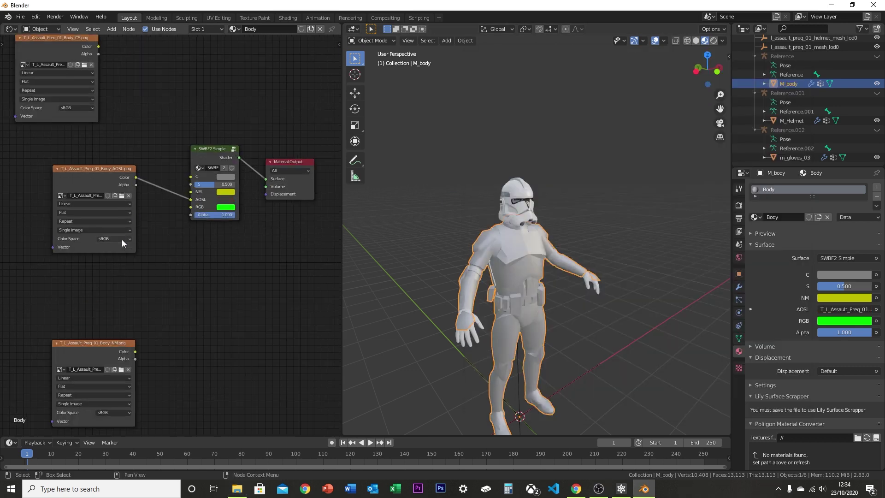
click(114, 238)
click(116, 269)
- Connect the body NM texture to NM with Non-Color color space, and the body CS texture's color to C
drag(96, 343, 191, 192)
click(123, 336)
click(117, 372)
drag(99, 46, 190, 177)
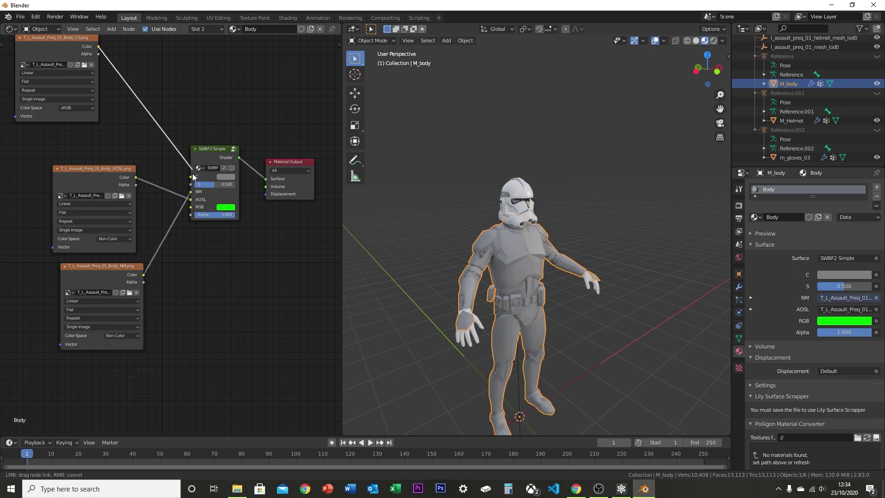
- Connect the body CS texture's alpha to the S input of the SWBF2 Simple node
mouse_move(98, 54)
mouse_down()
mouse_move(182, 187)
mouse_move(191, 184)
mouse_up()
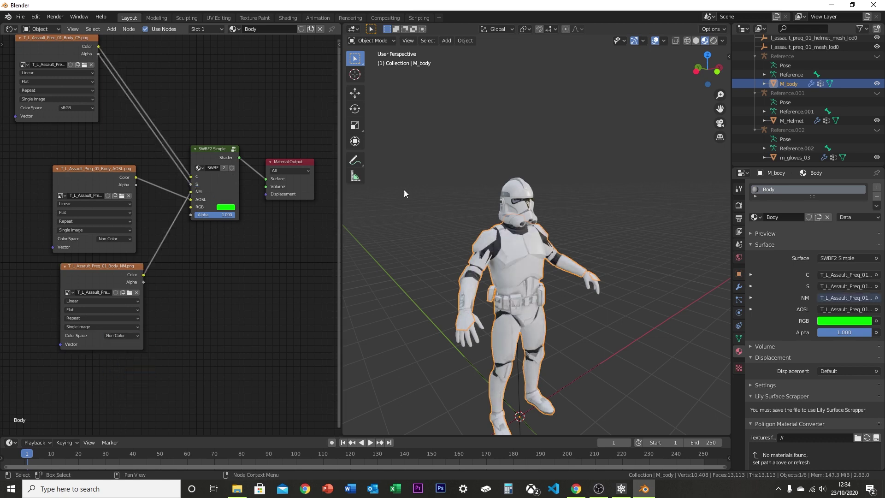
middle_drag(488, 232, 568, 289)
click(635, 240)
- Name the glove mesh's material Gloves and reduce its node setup to the SWBF2 Simple group and Material Output
click(485, 312)
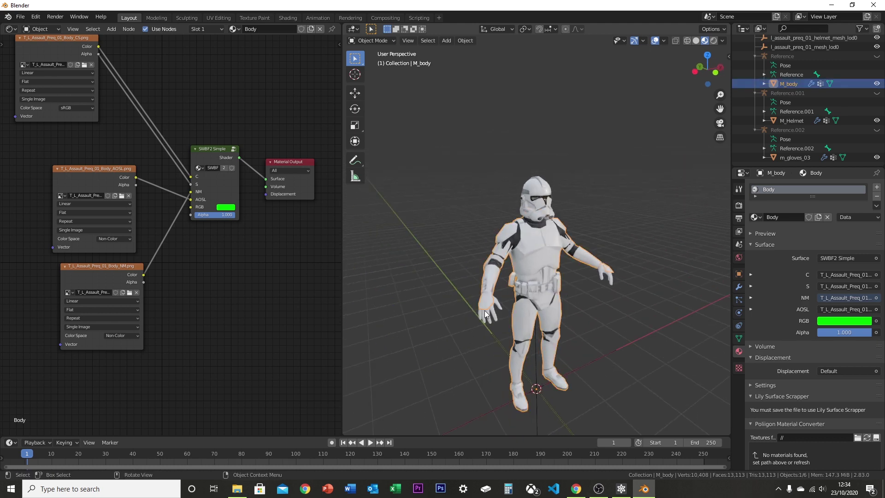
click(490, 317)
click(220, 28)
double_click(273, 29)
text(Gloves)
key(Return)
click(187, 168)
key(x)
click(289, 177)
key(x)
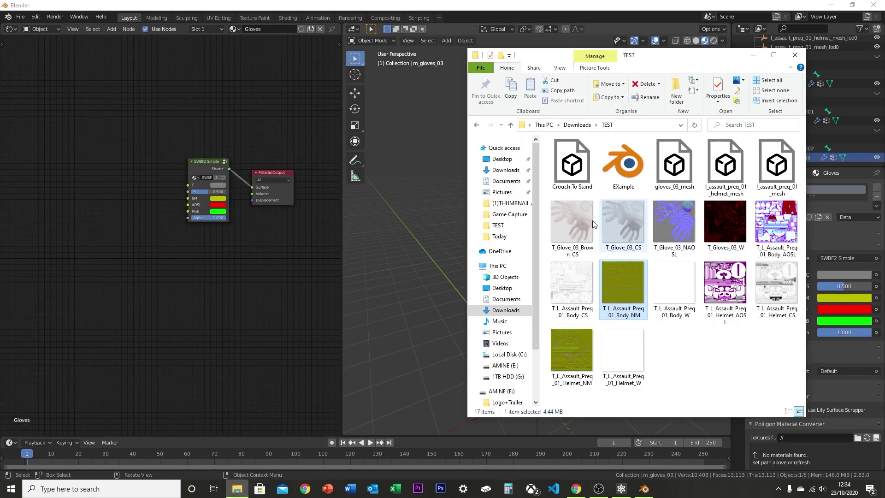
- Add the T_Glove_03_CS and T_Glove_03_NAOSL images as texture nodes in the Gloves material
drag(623, 221, 76, 123)
drag(673, 221, 90, 223)
click(795, 55)
scroll(171, 234, up, 3)
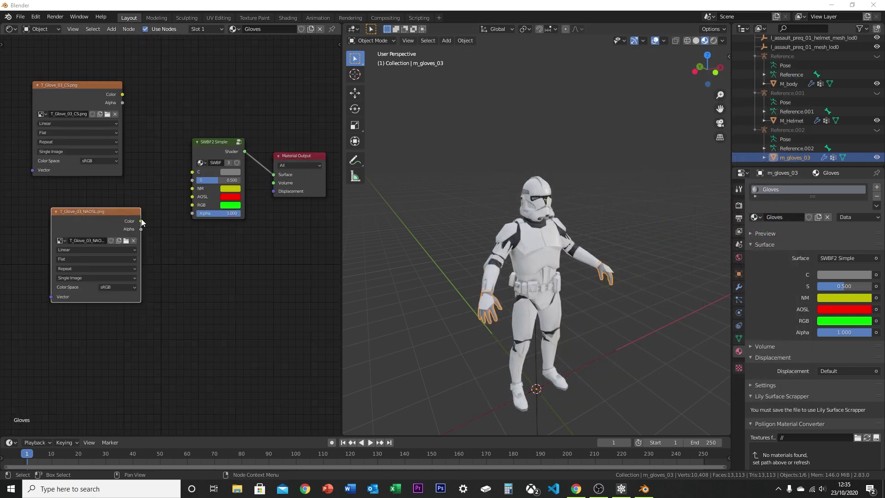
- Connect the glove NAOSL texture's color to NM and AOSL, and set its color space to Non-Color
drag(141, 221, 193, 196)
click(118, 287)
click(112, 321)
- Connect the glove CS texture's color to C and its alpha to S
drag(123, 94, 192, 172)
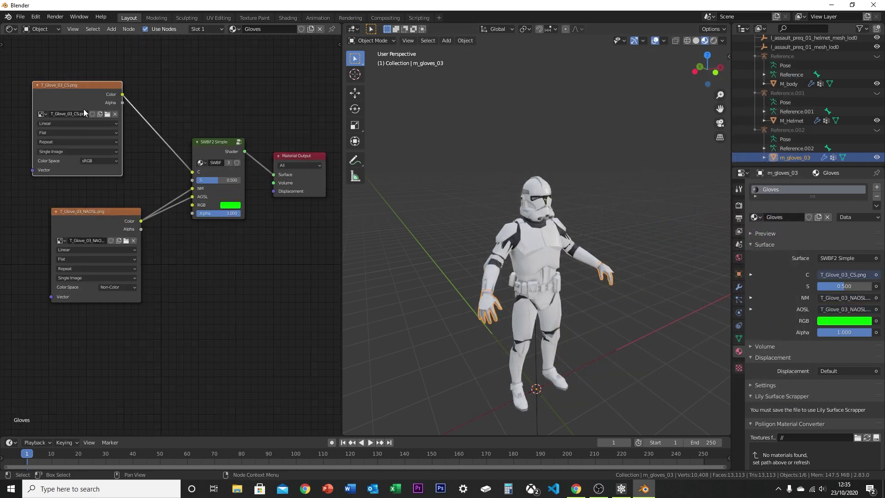
drag(122, 103, 192, 180)
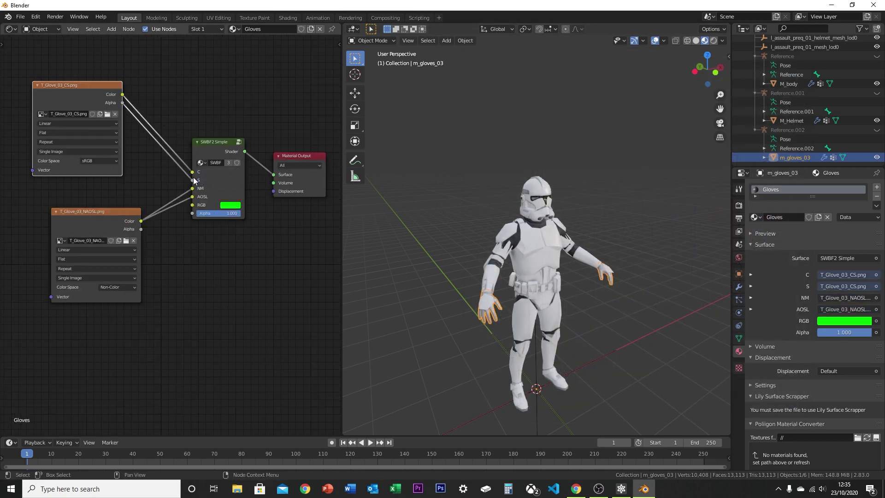
click(439, 241)
middle_drag(438, 240, 590, 256)
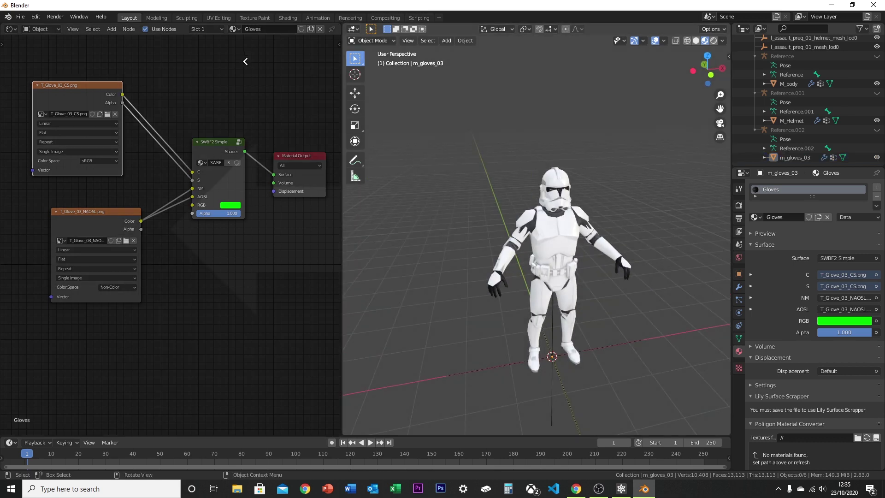
- Expand the 3D viewport over the shader editor's area
drag(245, 62, 339, 136)
middle_drag(340, 136, 251, 186)
middle_drag(250, 187, 250, 186)
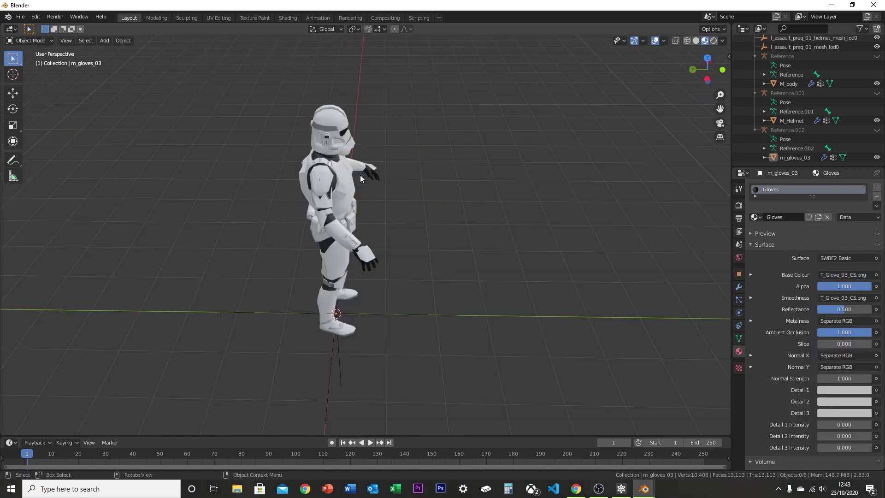
- Delete the three leftover mesh_lod0 empties at the trooper's feet for the gloves, helmet and body
scroll(487, 287, down, 2)
middle_drag(487, 287, 486, 186)
scroll(481, 193, up, 5)
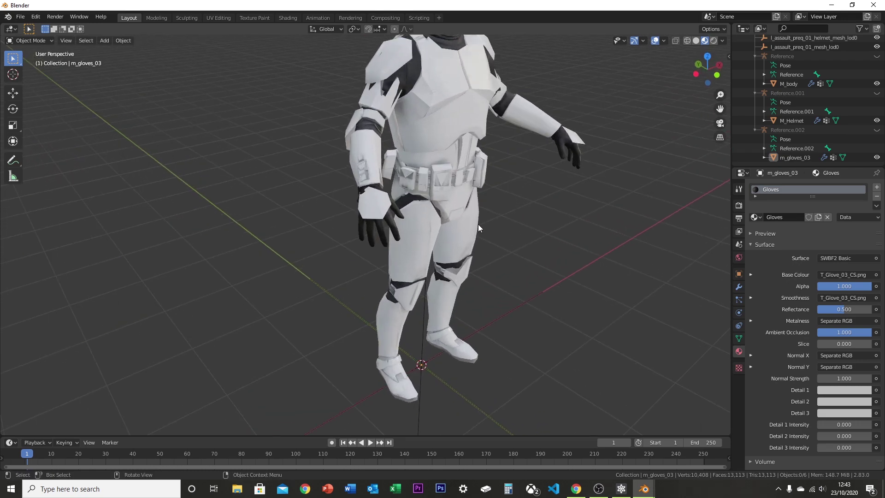
scroll(449, 164, down, 2)
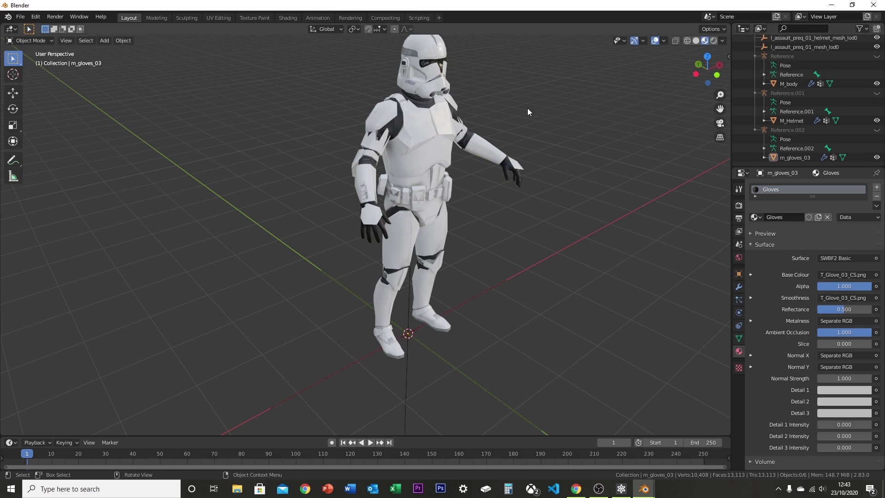
scroll(435, 172, down, 4)
scroll(436, 170, up, 2)
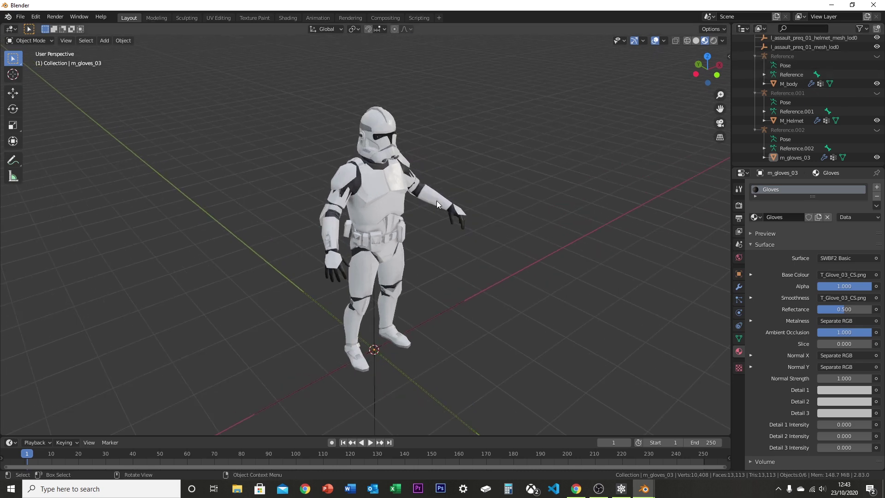
click(382, 355)
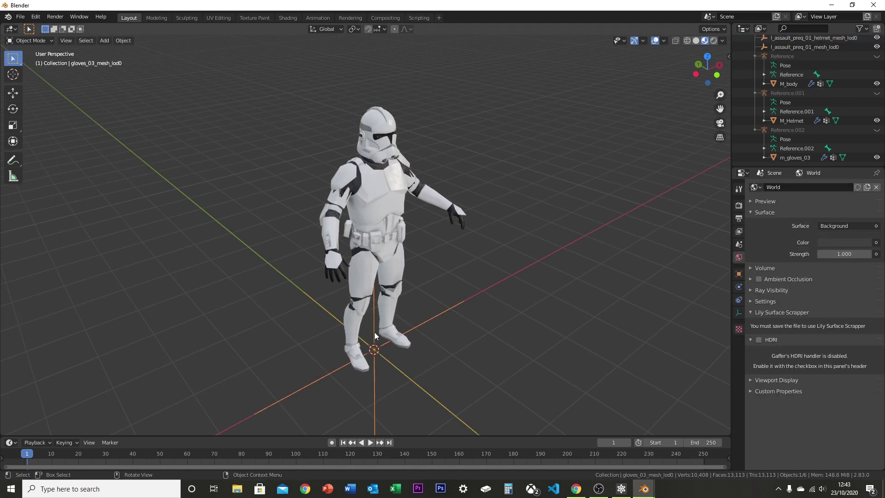
key(Delete)
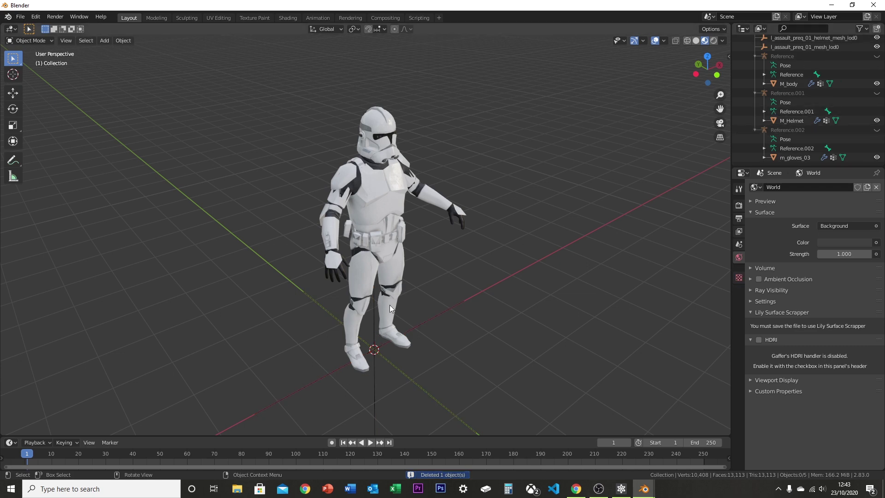
click(372, 333)
key(Delete)
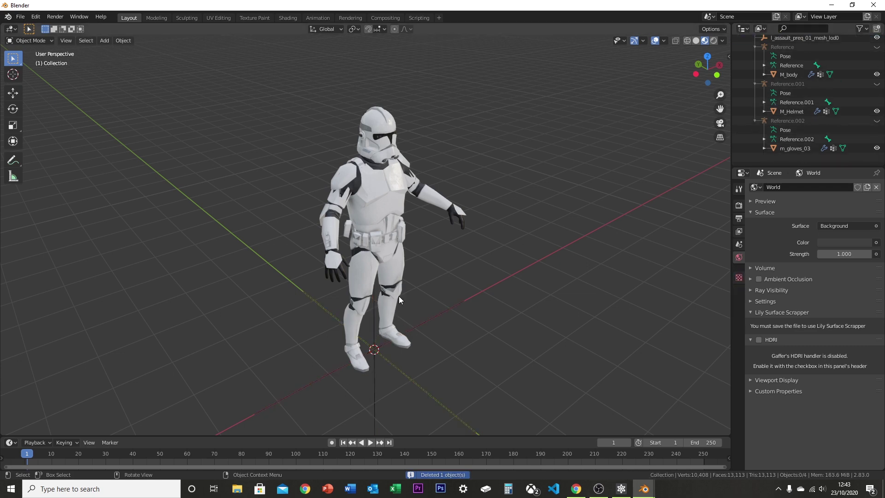
middle_drag(458, 240, 381, 292)
click(378, 318)
key(Delete)
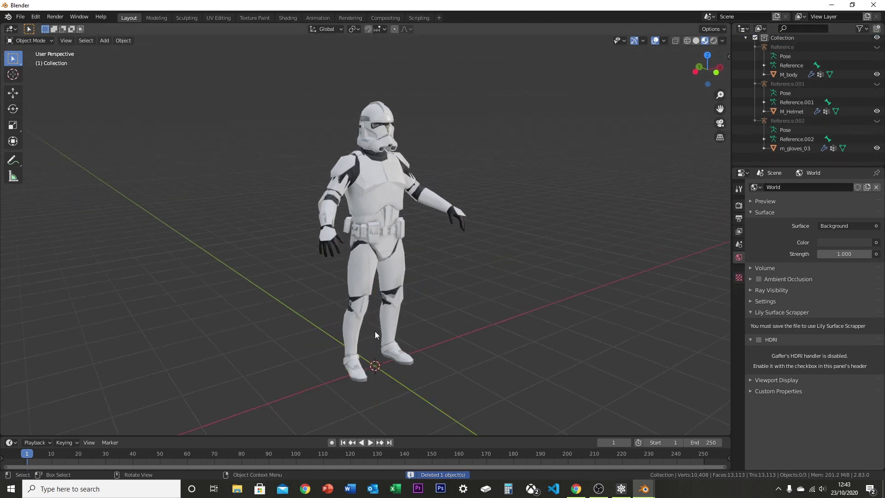
- Join the body and glove meshes into M_Helmet as a single object
middle_drag(388, 217, 388, 173)
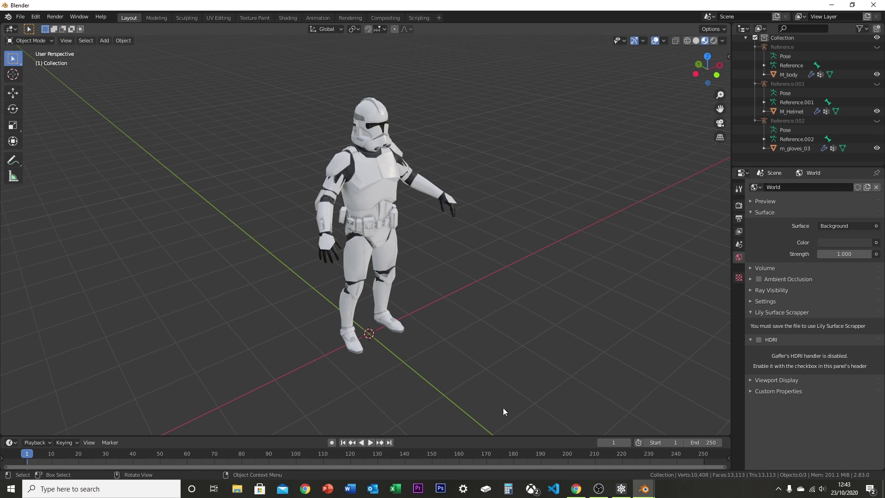
click(377, 124)
key(a)
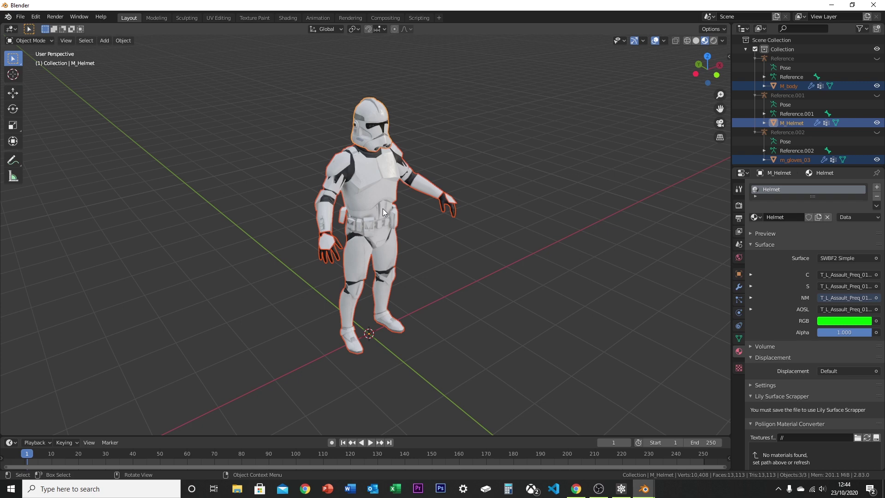
key(ctrl)
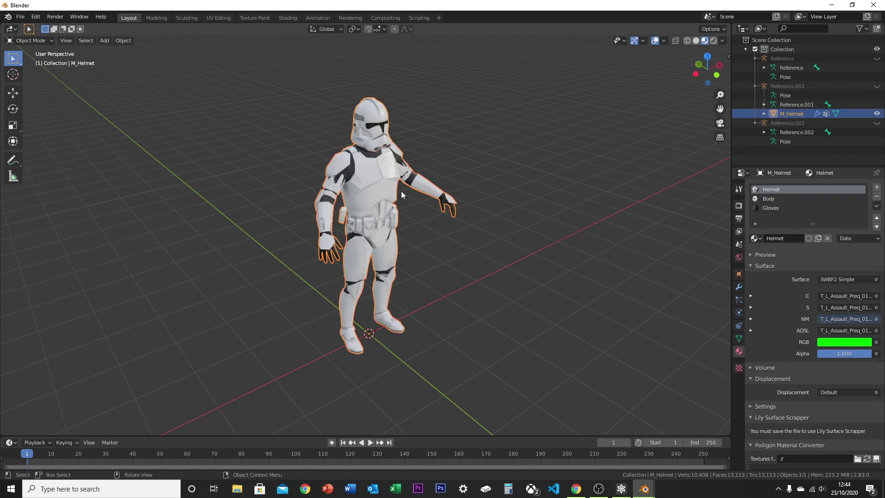
click(468, 168)
click(379, 203)
- Delete the Reference.002, Reference.001 and Reference armatures, keeping only the M_Helmet mesh
drag(792, 134, 791, 123)
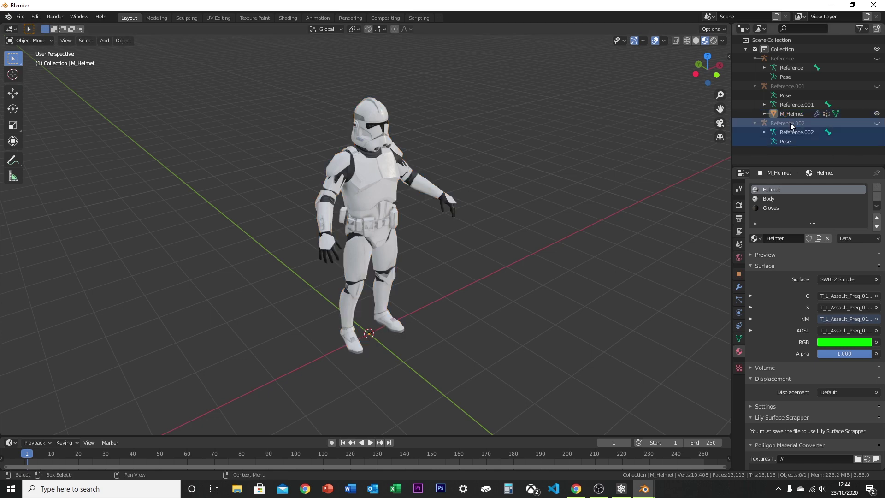
right_click(790, 123)
click(770, 124)
click(796, 87)
shift+click(795, 104)
right_click(790, 97)
click(790, 98)
click(795, 74)
right_click(792, 79)
click(792, 79)
- Rotate the joined trooper 90° about the X axis and scale it up
click(365, 345)
text(r)
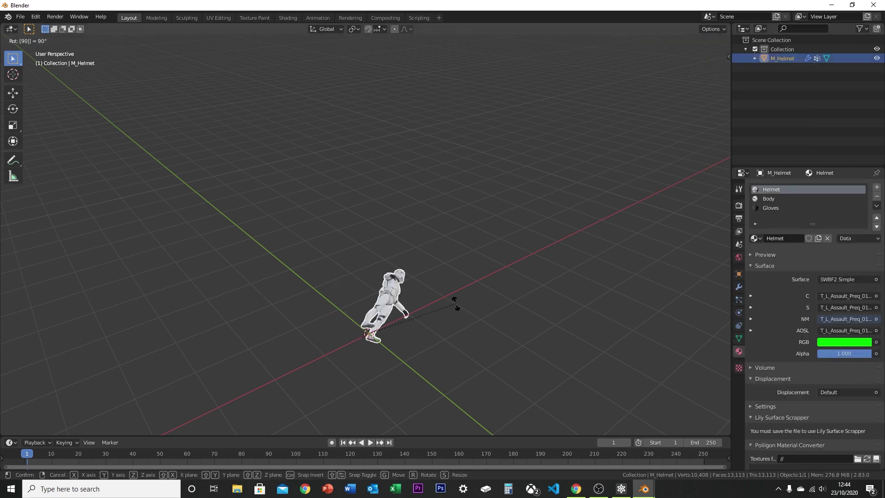
text(x90)
key(Return)
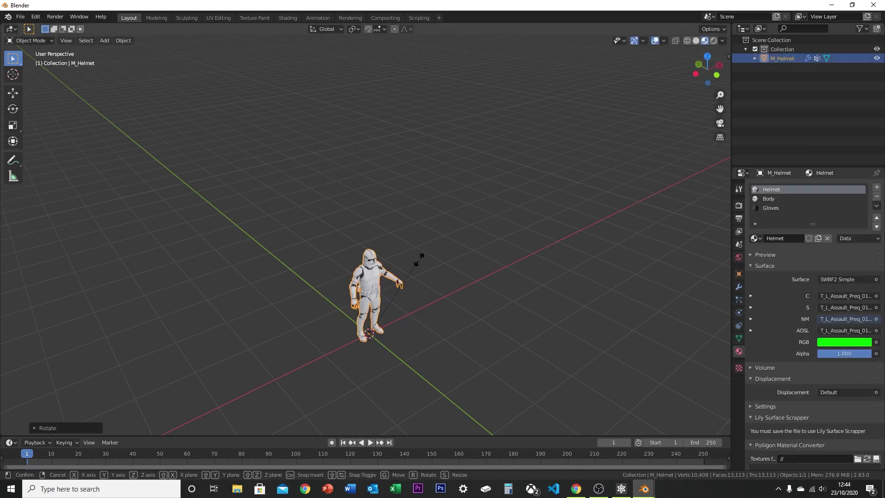
key(s)
click(531, 155)
middle_drag(531, 155, 536, 203)
click(457, 200)
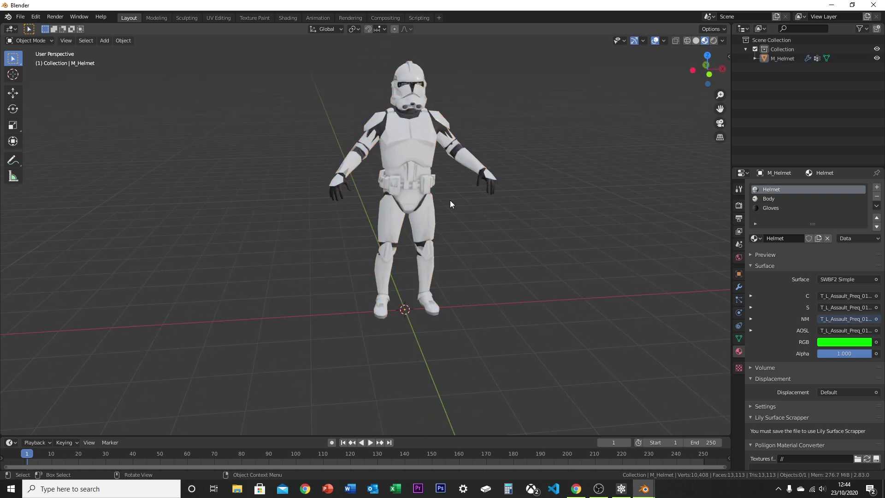
- Export the trooper model as an FBX file into the project folder
middle_drag(458, 200, 488, 206)
middle_drag(381, 186, 396, 148)
click(20, 17)
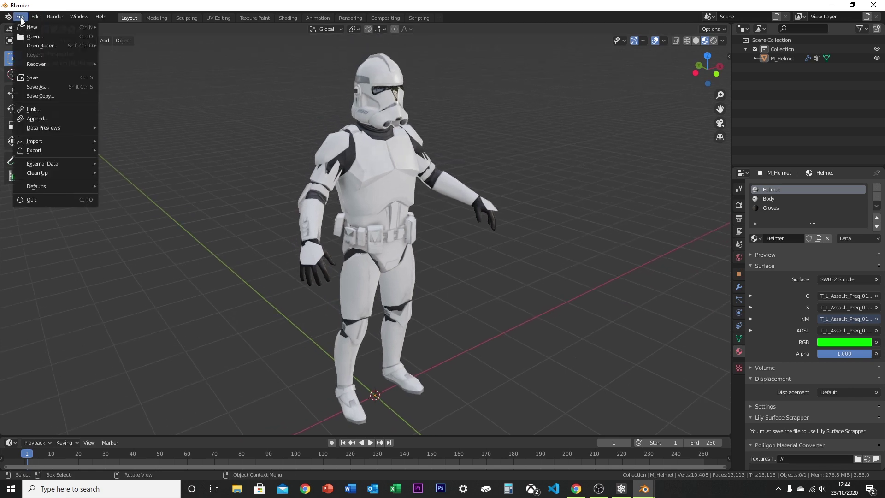
mouse_move(49, 148)
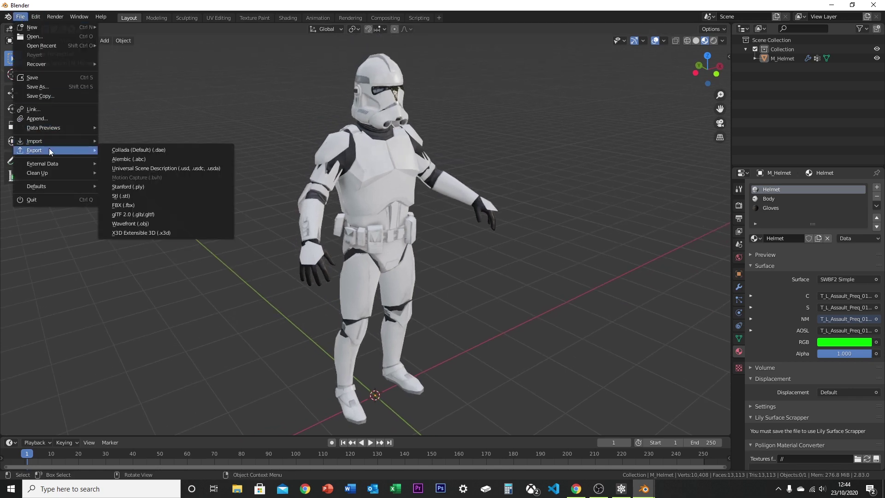
click(148, 206)
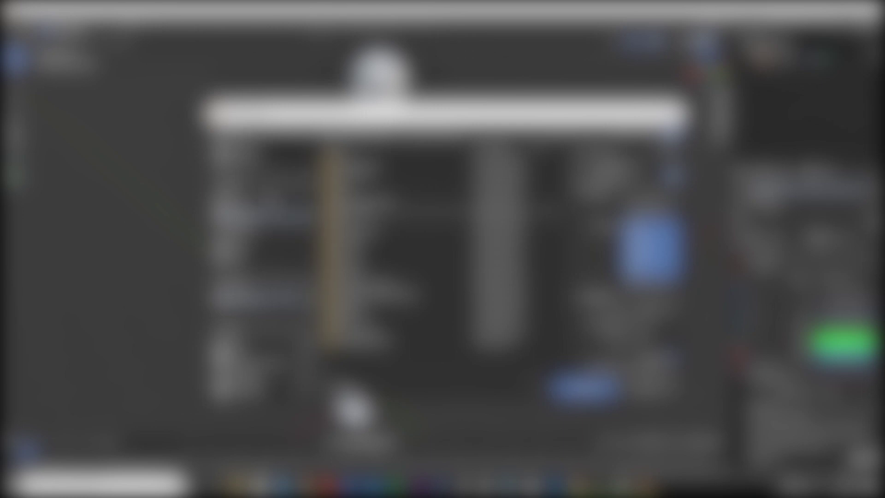
click(269, 227)
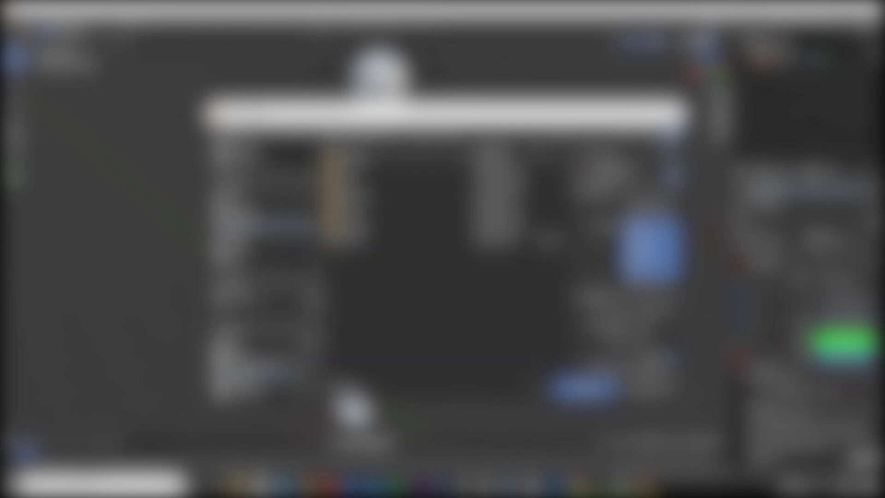
double_click(361, 158)
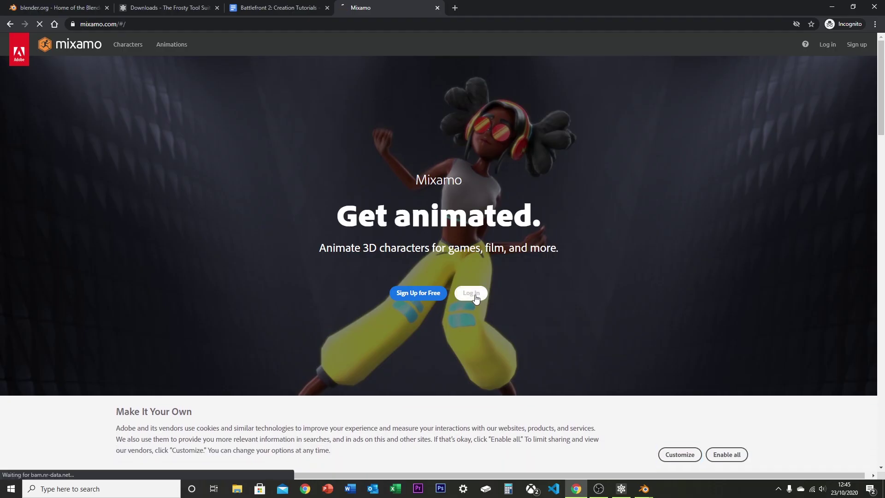
- Switch to Mixamo in the browser and start logging in with the account's e-mail address
click(480, 295)
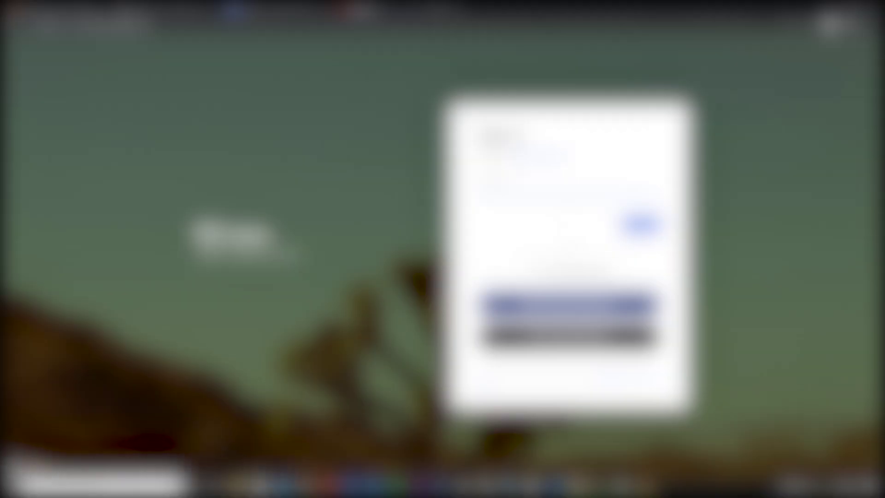
click(568, 192)
click(528, 206)
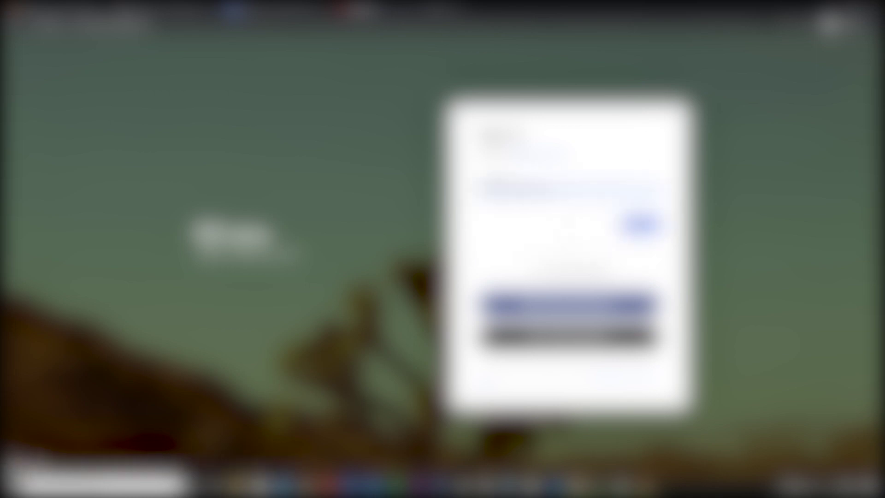
click(640, 224)
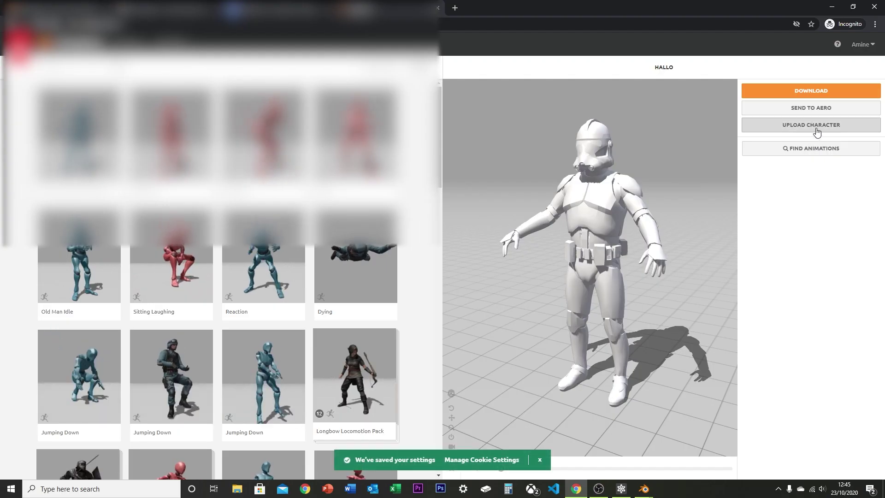
- Upload the exported trooper FBX as a new Mixamo character and accept its orientation
click(817, 126)
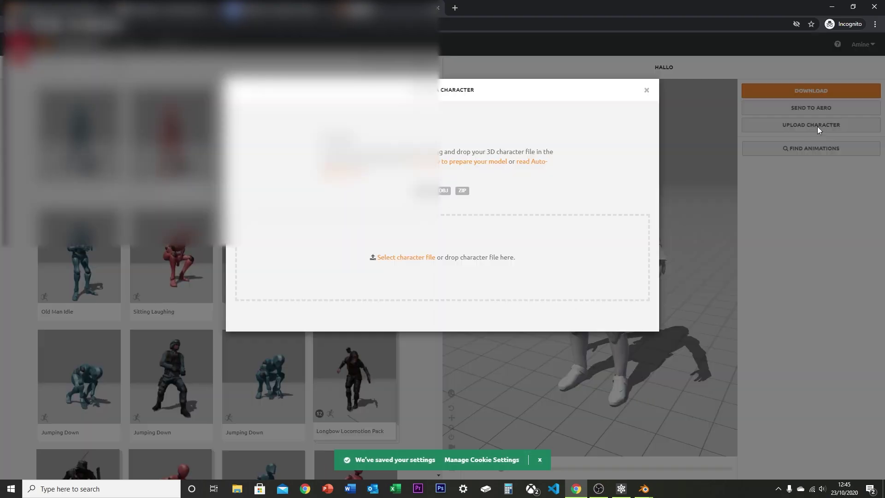
click(420, 258)
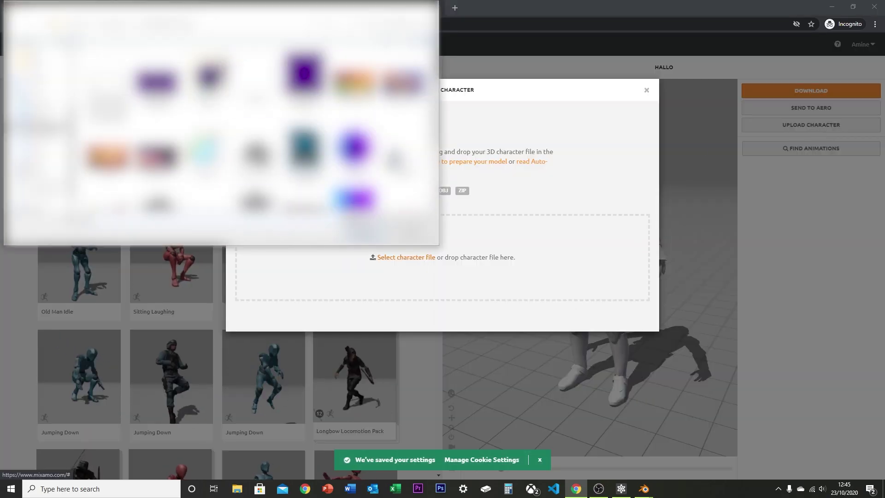
click(39, 137)
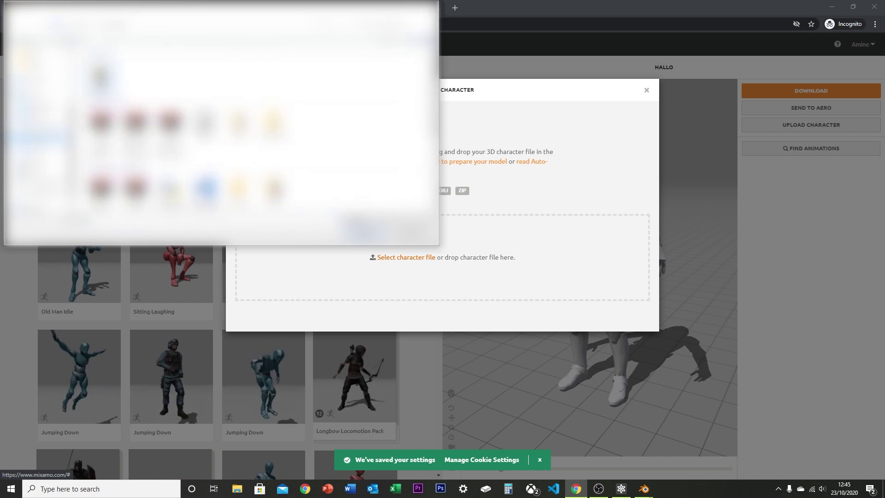
double_click(103, 78)
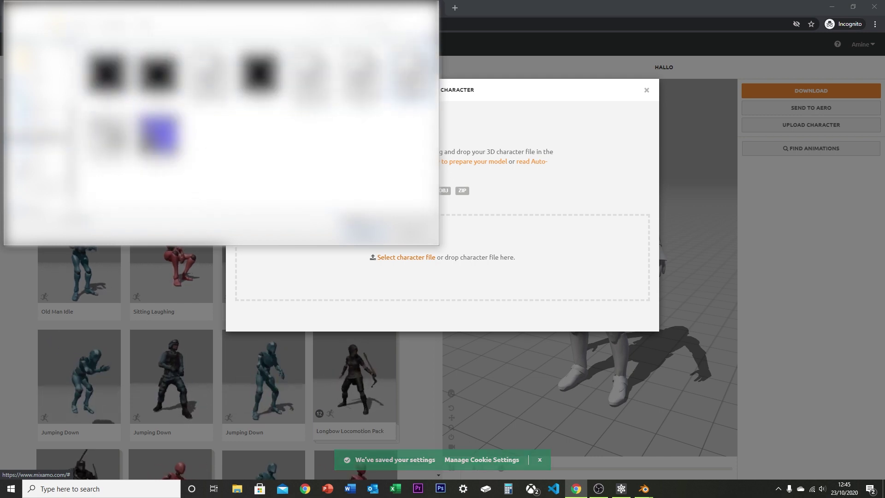
click(372, 233)
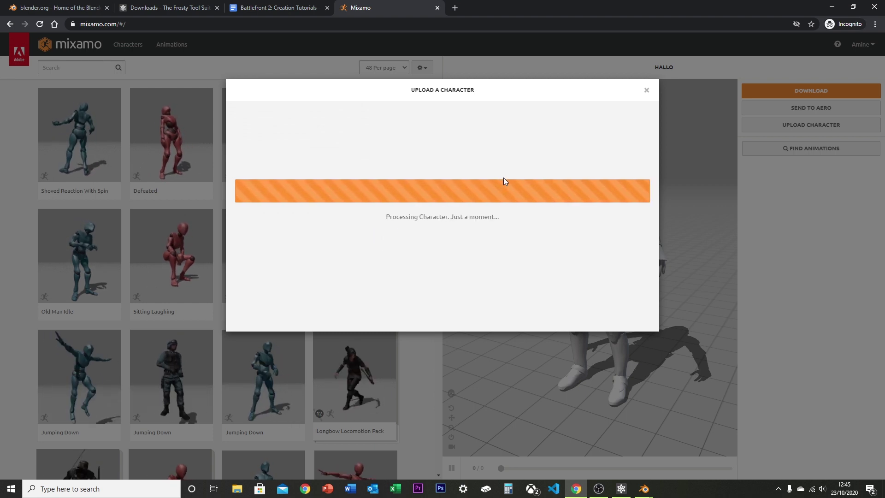
click(637, 344)
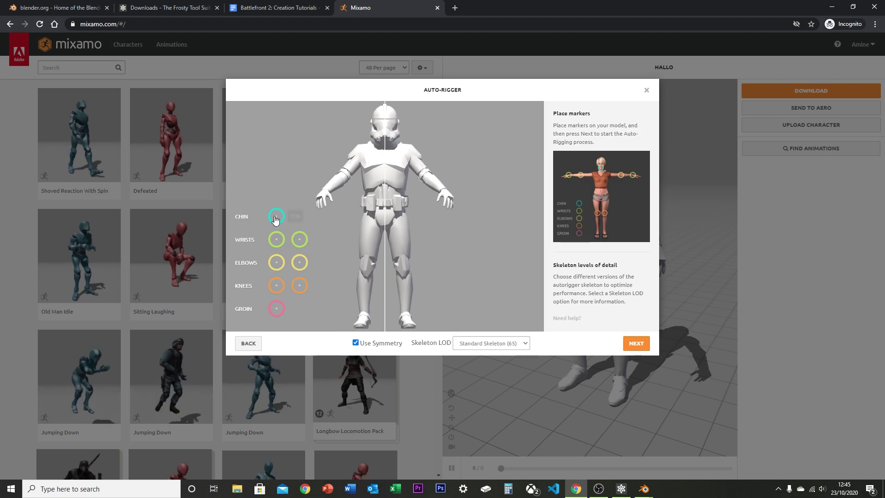
- Place the chin, wrist, elbow, knee and groin markers symmetrically on the trooper and start auto-rigging with Standard Skeleton (65)
mouse_move(276, 262)
mouse_down()
mouse_move(356, 233)
mouse_move(347, 172)
mouse_up()
drag(276, 285, 367, 265)
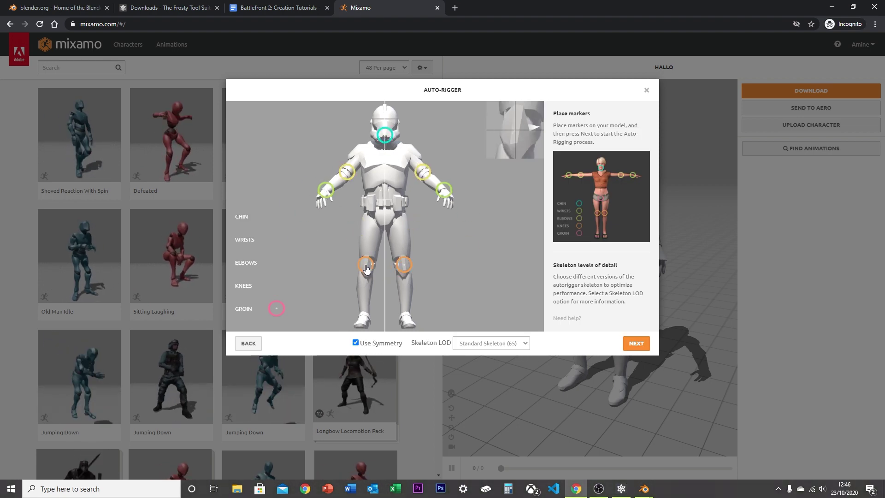
drag(276, 308, 385, 217)
click(636, 344)
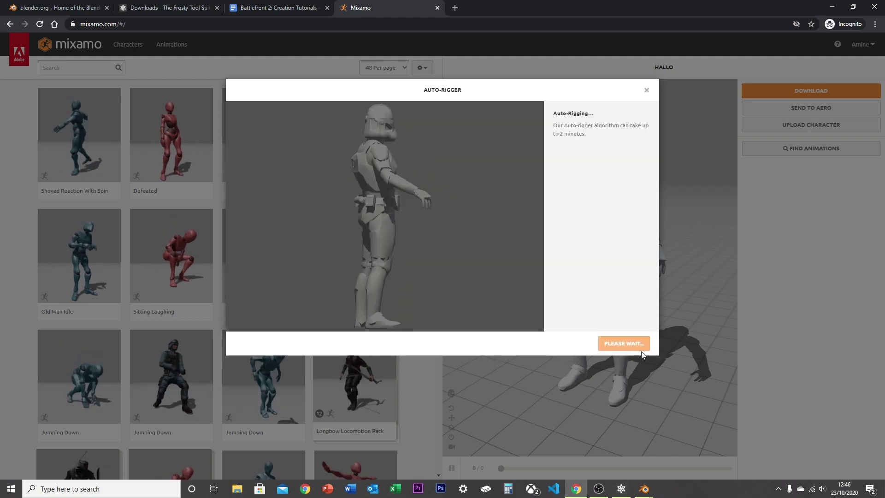